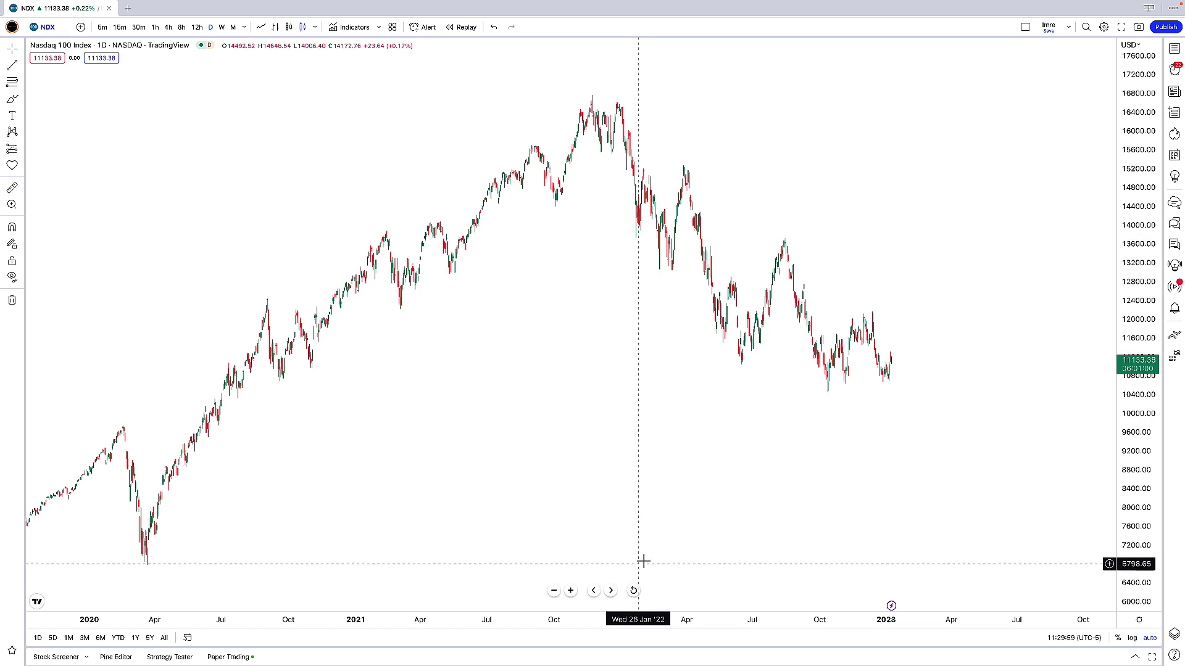
# - Add two Moving Averages, Parabolic SAR and Relative Strength Index from the indicator Favorites
pyautogui.click(379, 29)
pyautogui.click(377, 28)
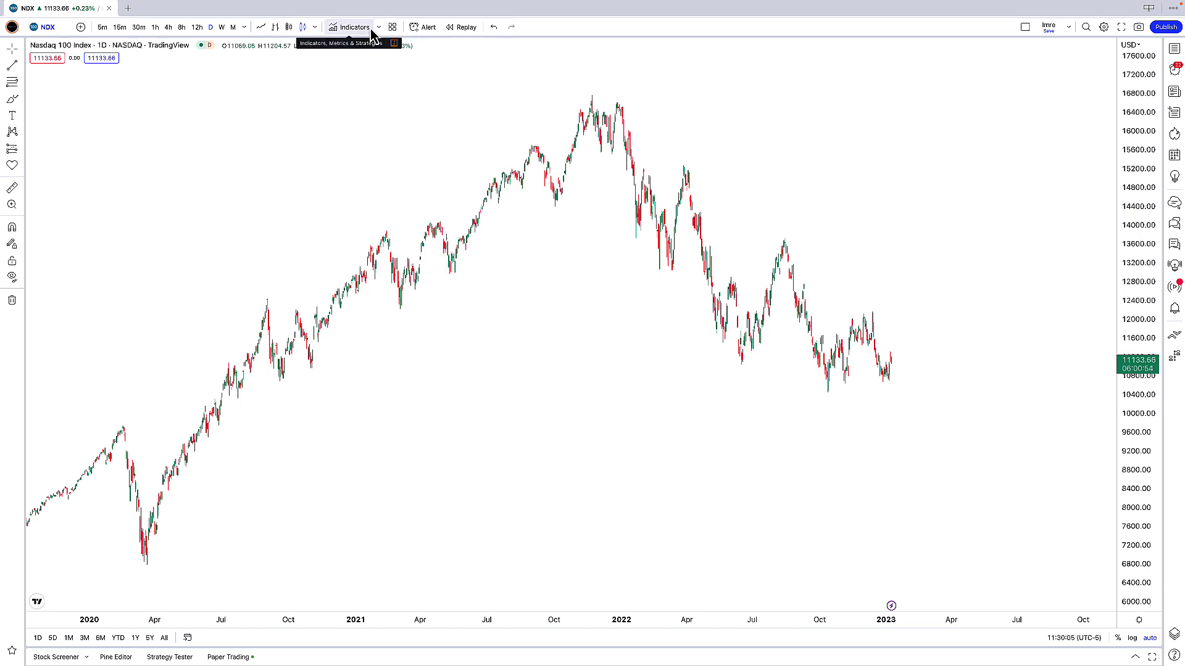
pyautogui.click(371, 30)
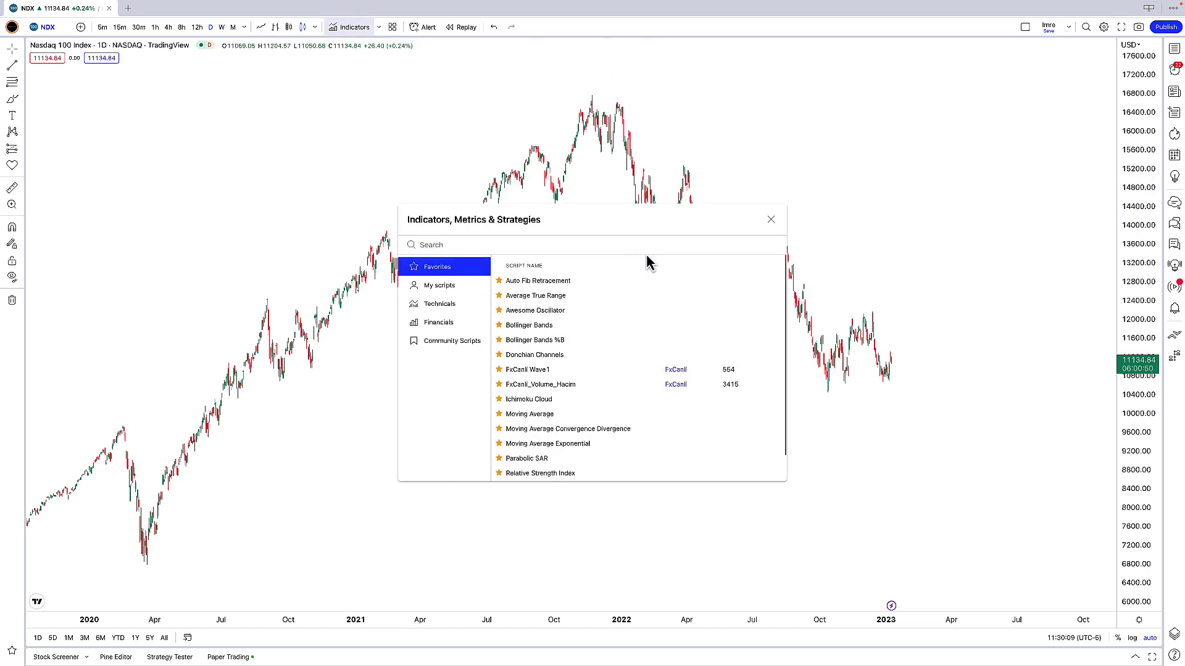
pyautogui.scroll(-1, 647, 284)
pyautogui.scroll(1, 618, 290)
pyautogui.scroll(-1, 594, 328)
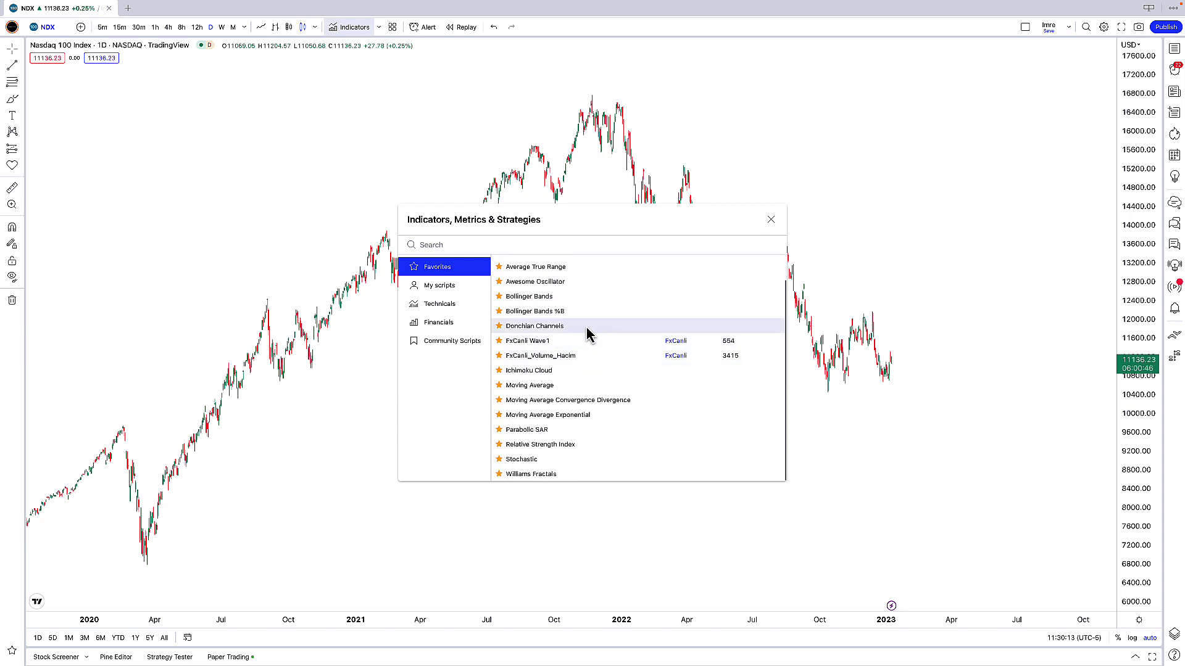
pyautogui.scroll(1, 585, 341)
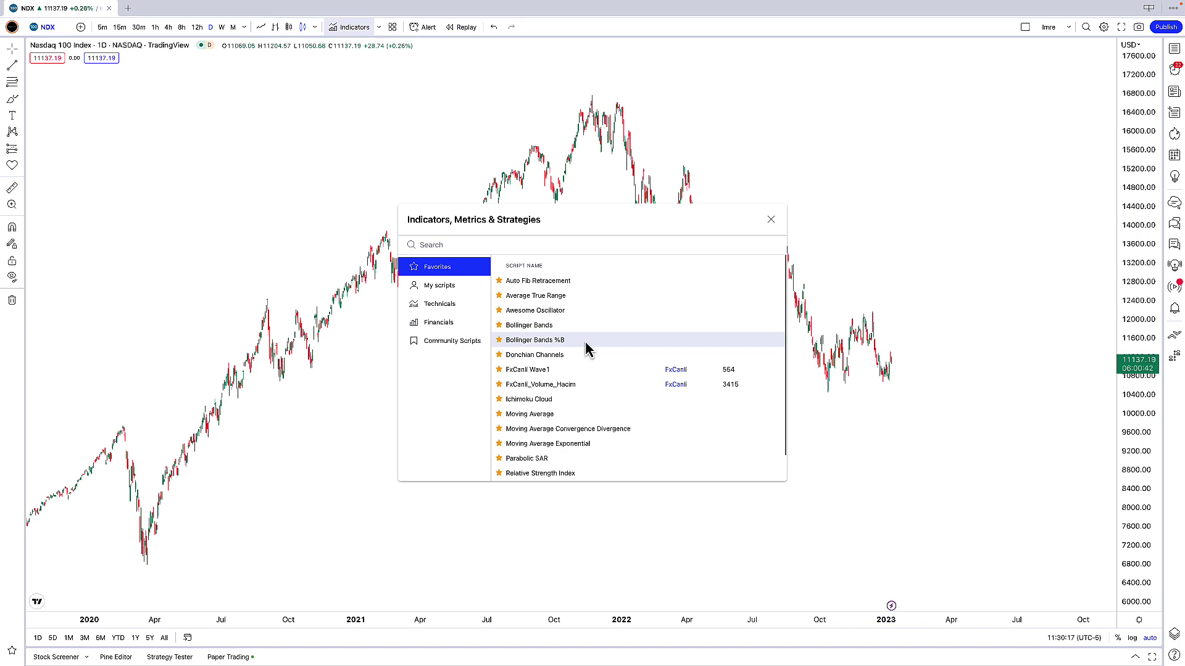
pyautogui.click(539, 416)
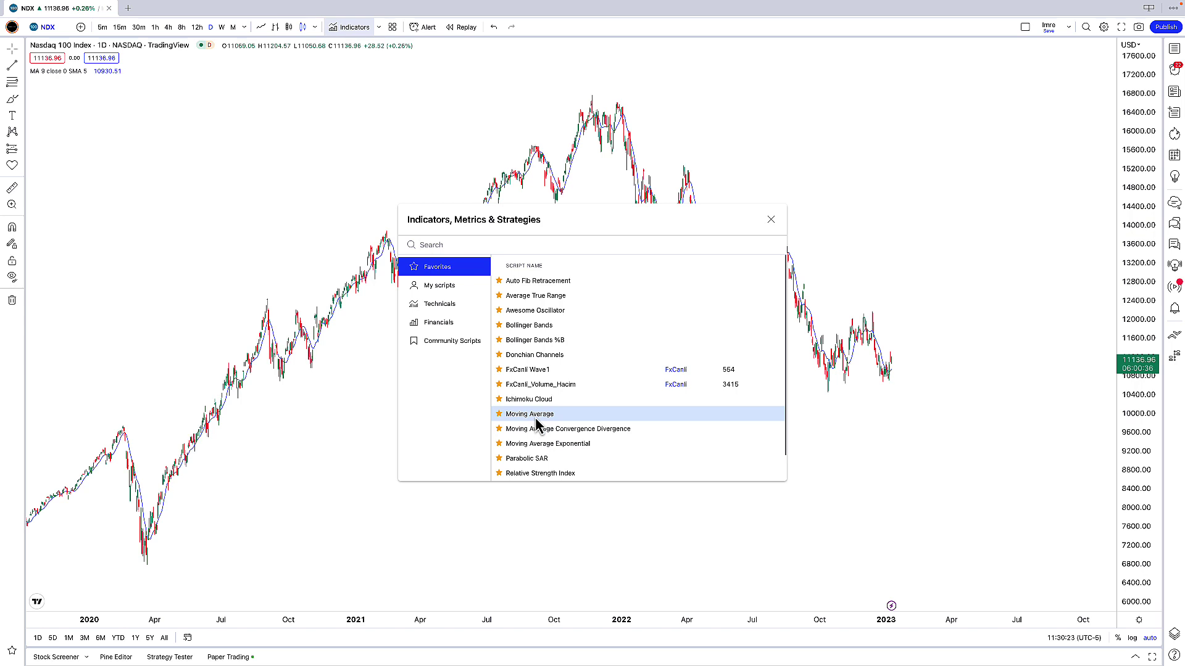
pyautogui.click(541, 419)
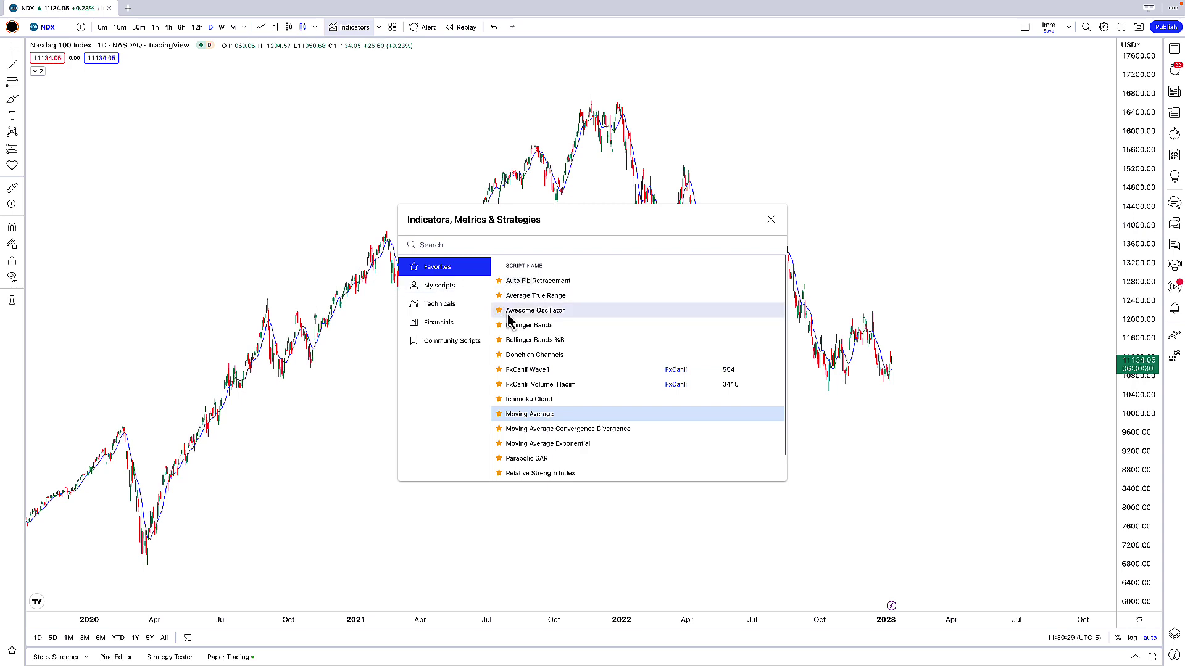
pyautogui.click(539, 463)
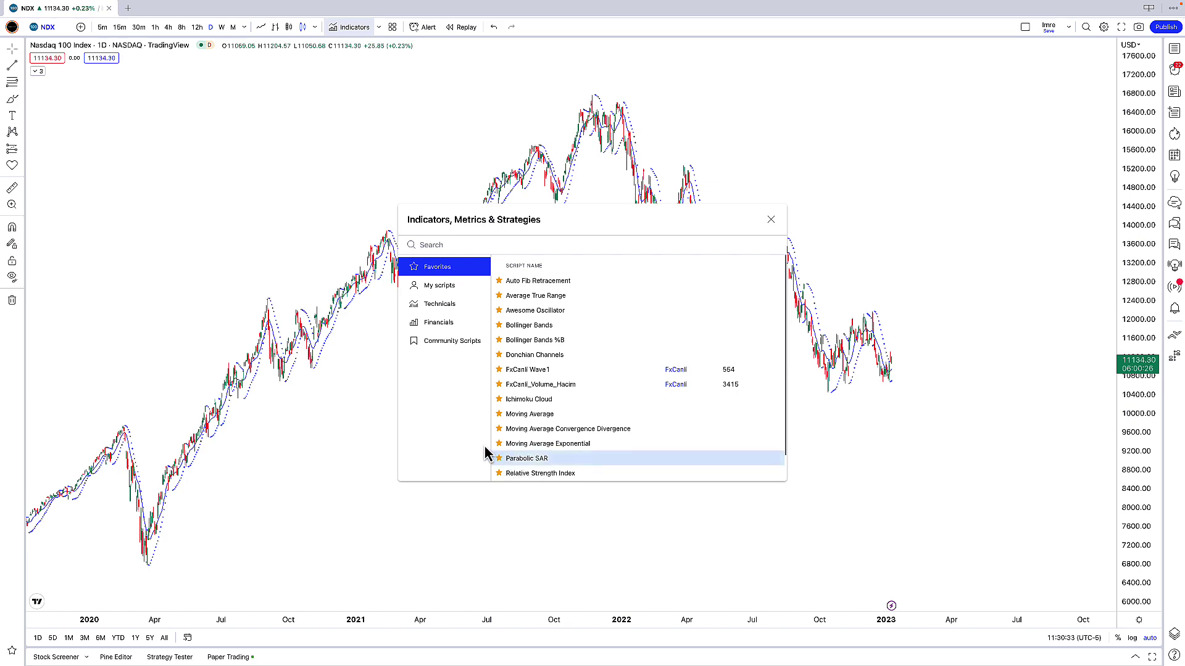
pyautogui.click(558, 472)
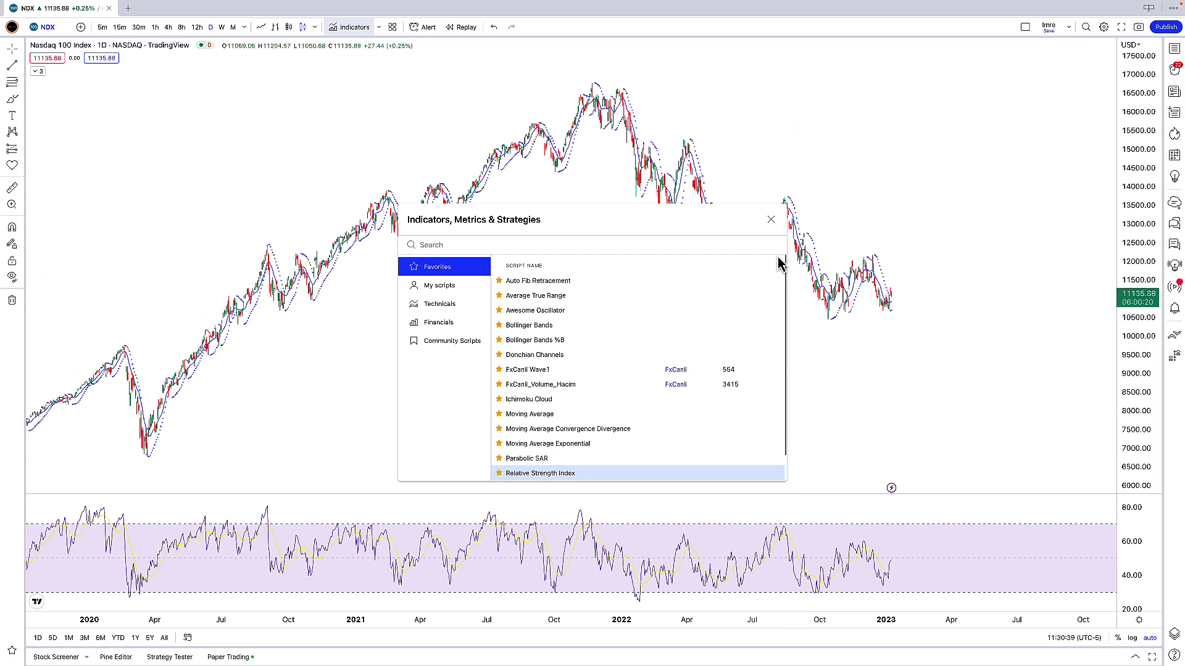
# - Close the indicator browser, shift the chart to recent prices, and expand the indicator legend
pyautogui.click(772, 222)
pyautogui.scroll(5, 889, 227)
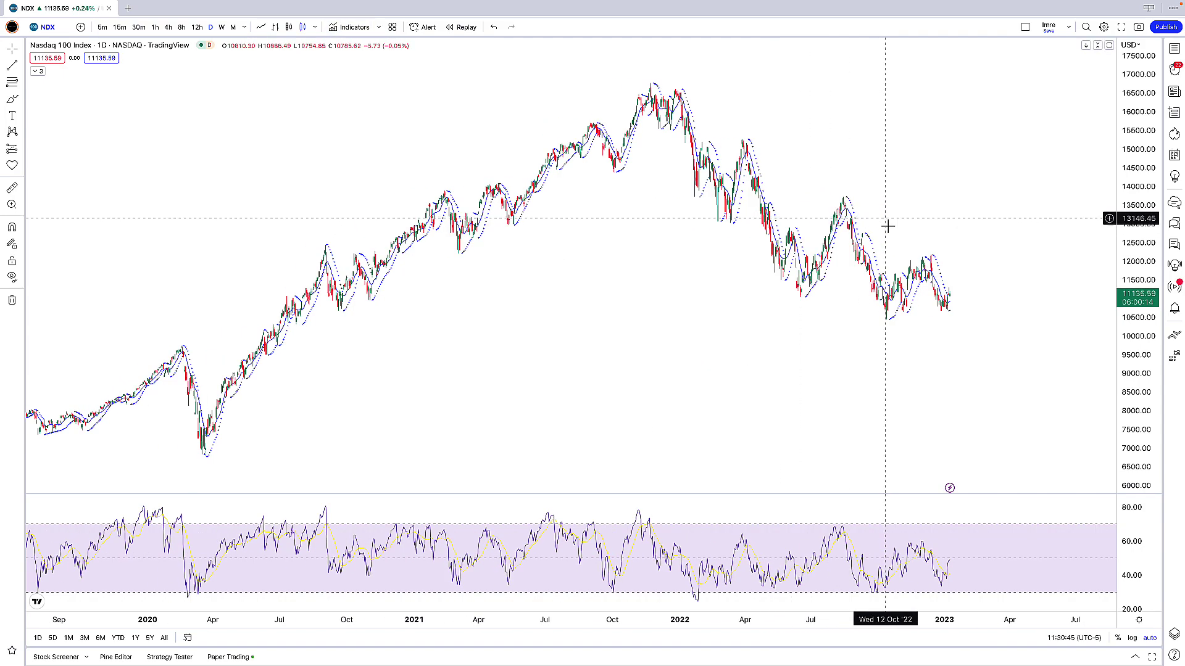
pyautogui.scroll(5, 1014, 265)
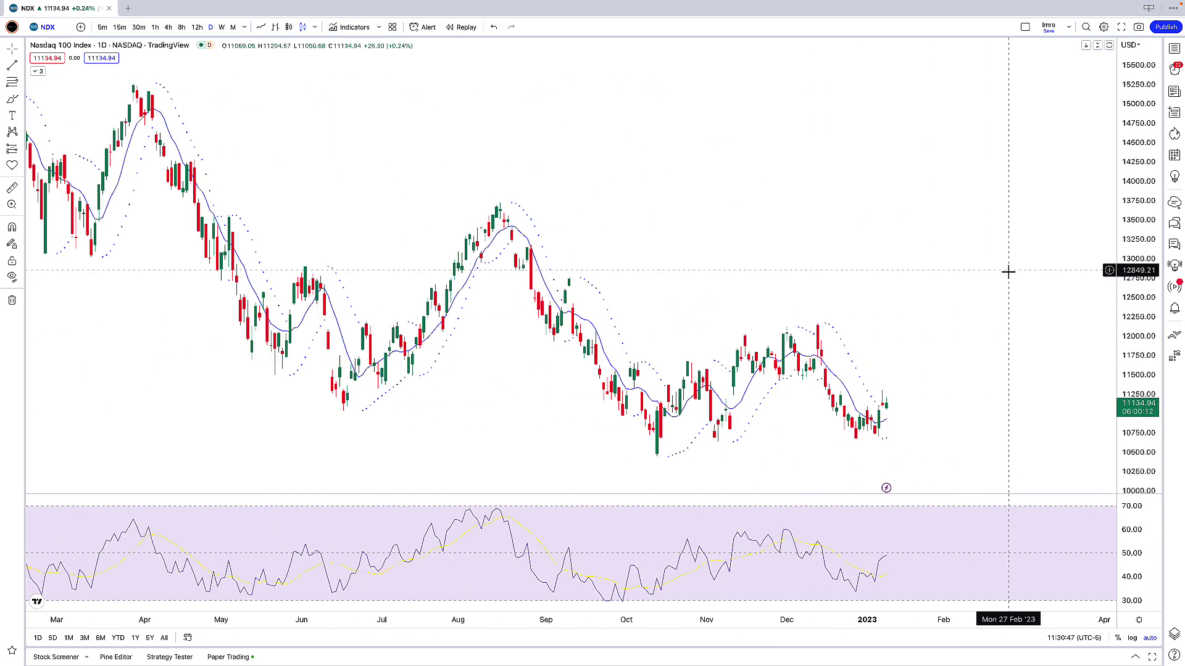
pyautogui.moveTo(925, 246); pyautogui.dragTo(939, 233)
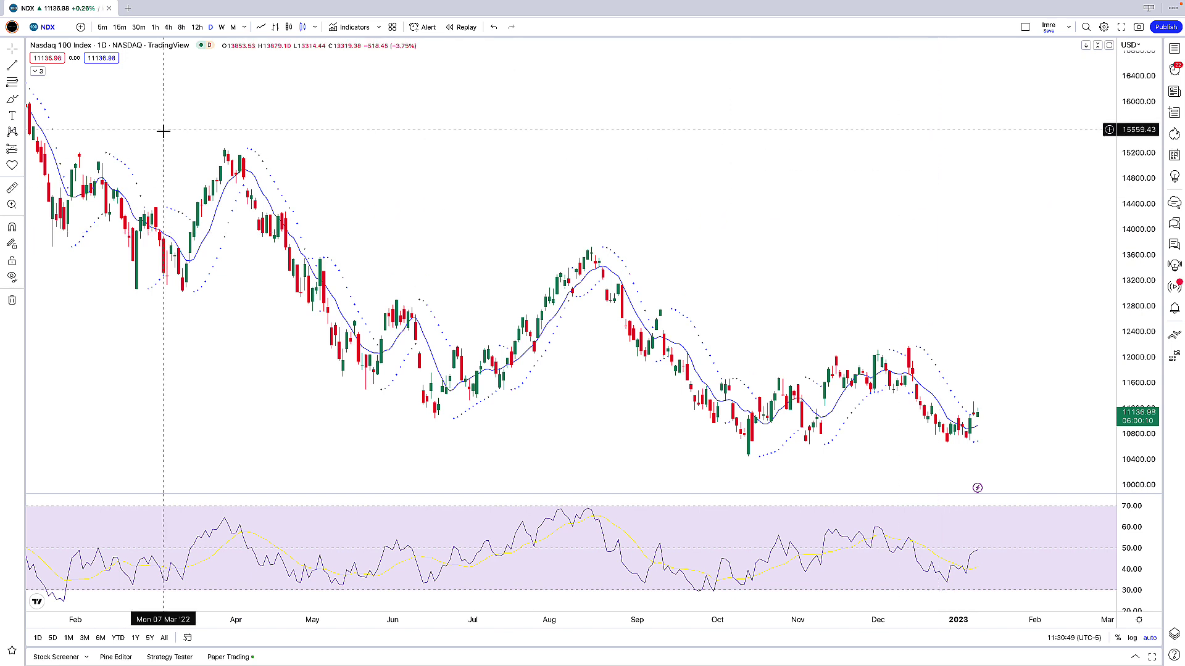
pyautogui.click(37, 71)
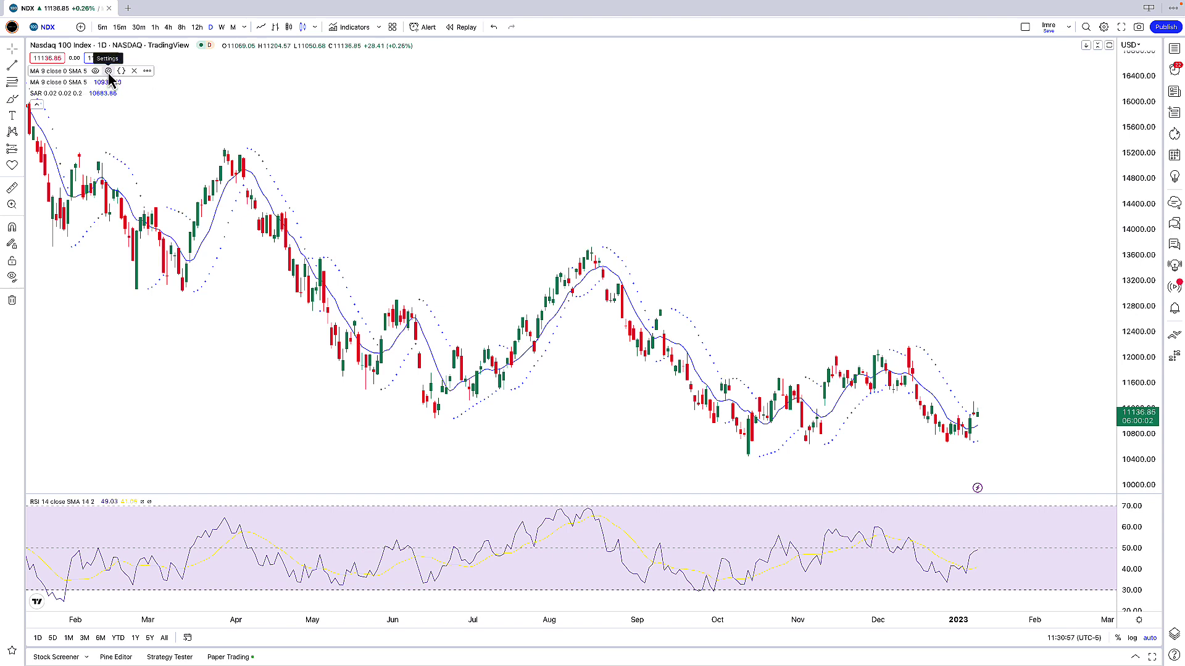
# - Change the first Moving Average's length from 9 to 20
pyautogui.click(108, 71)
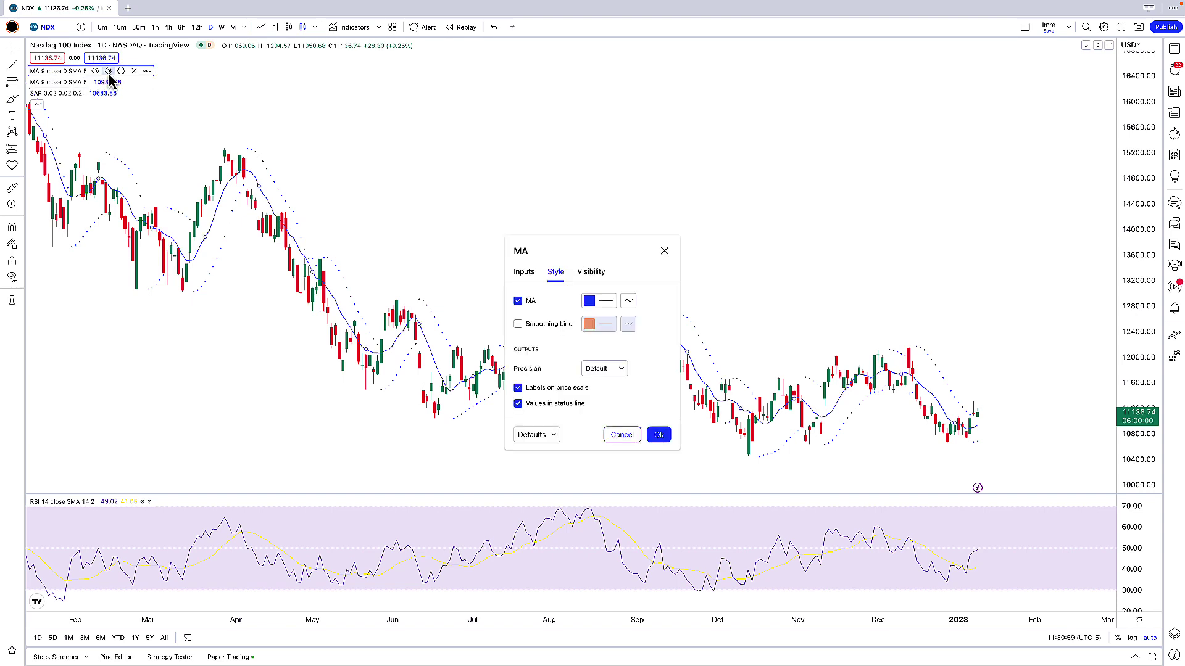
pyautogui.click(664, 251)
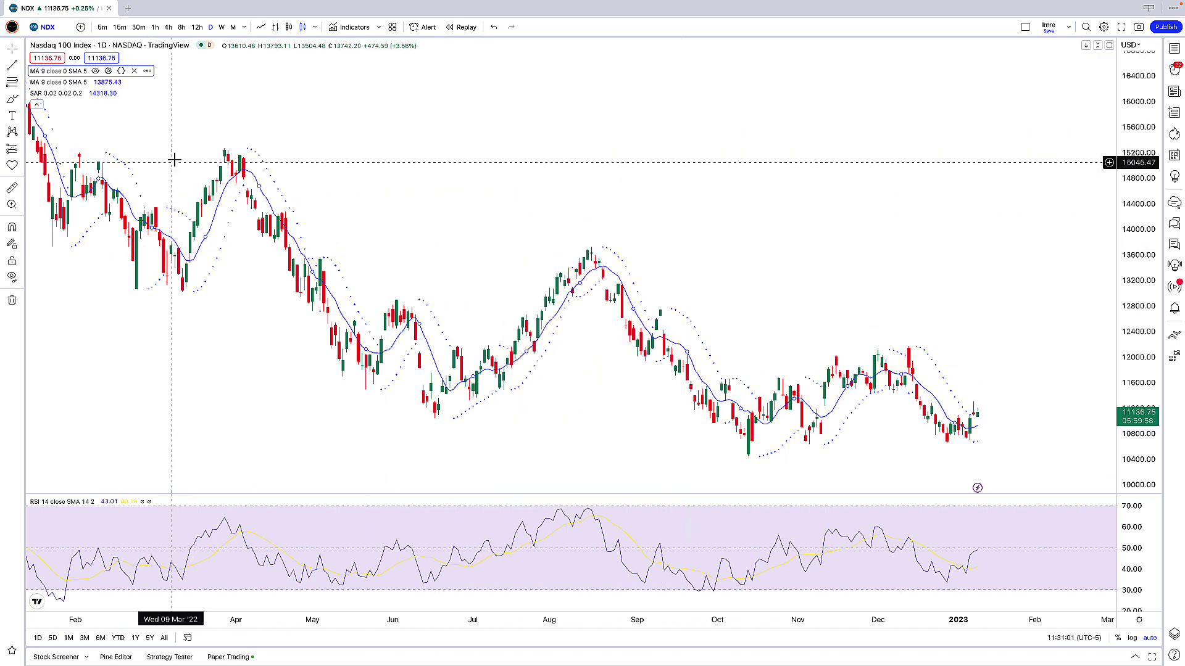
pyautogui.click(108, 71)
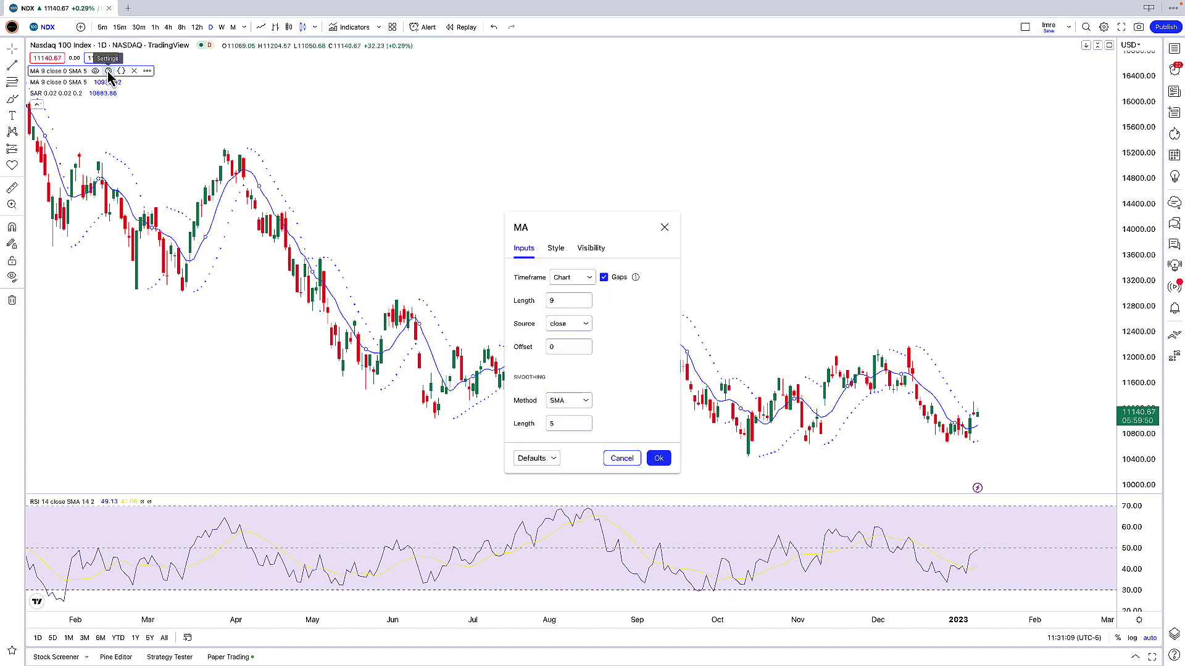
pyautogui.doubleClick(565, 301)
pyautogui.write('20')
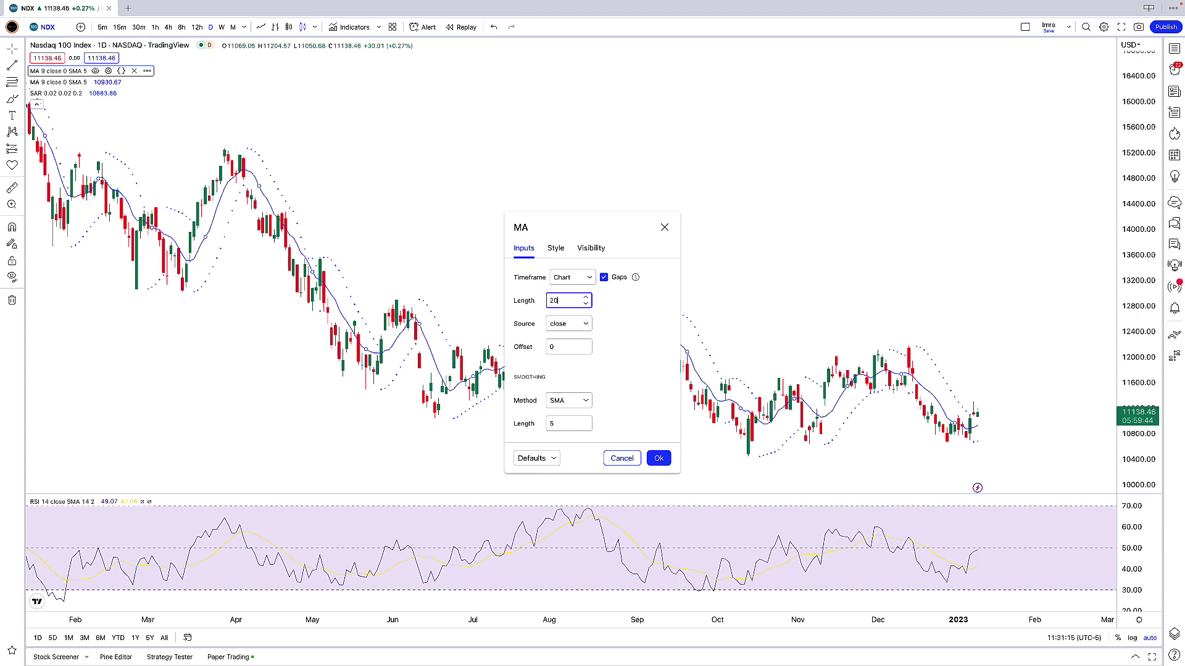
pyautogui.click(561, 257)
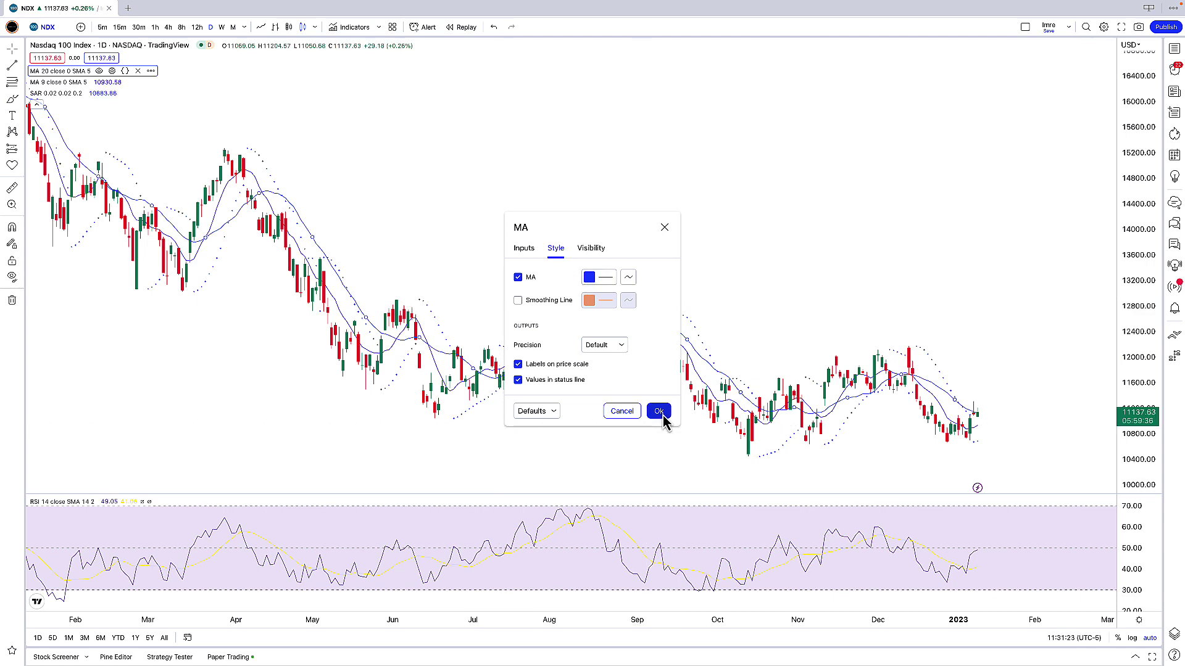
pyautogui.click(659, 412)
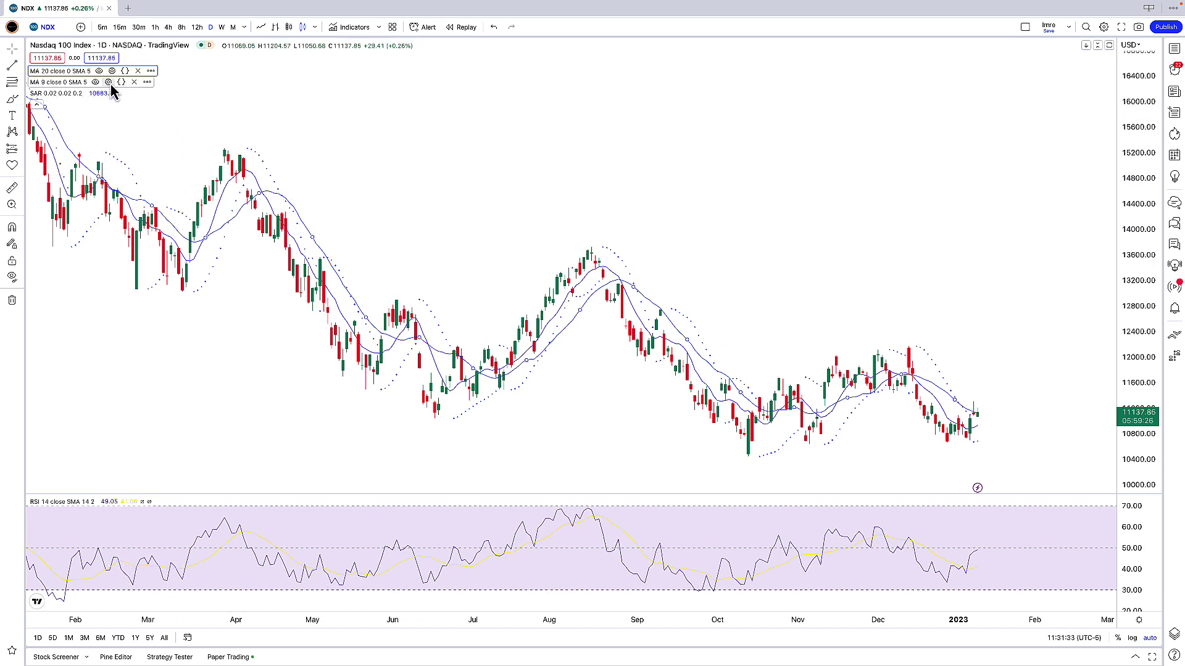
# - Set the second Moving Average to length 50 and colour its line red
pyautogui.click(109, 83)
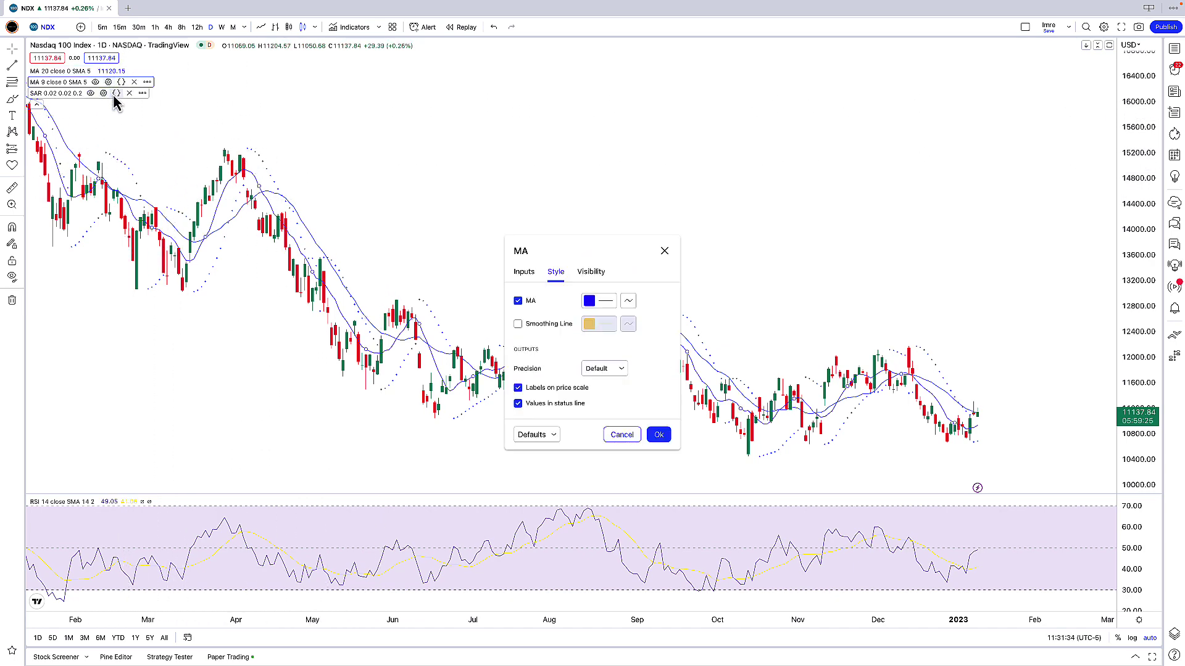
pyautogui.click(526, 273)
pyautogui.doubleClick(561, 324)
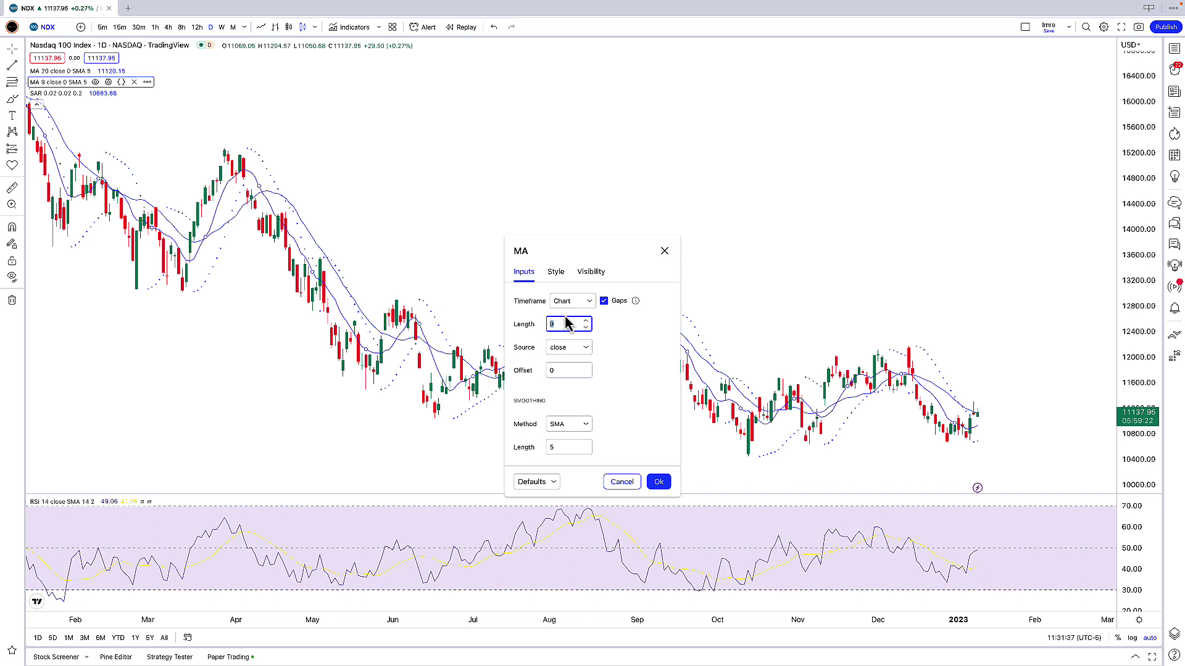
pyautogui.write('50')
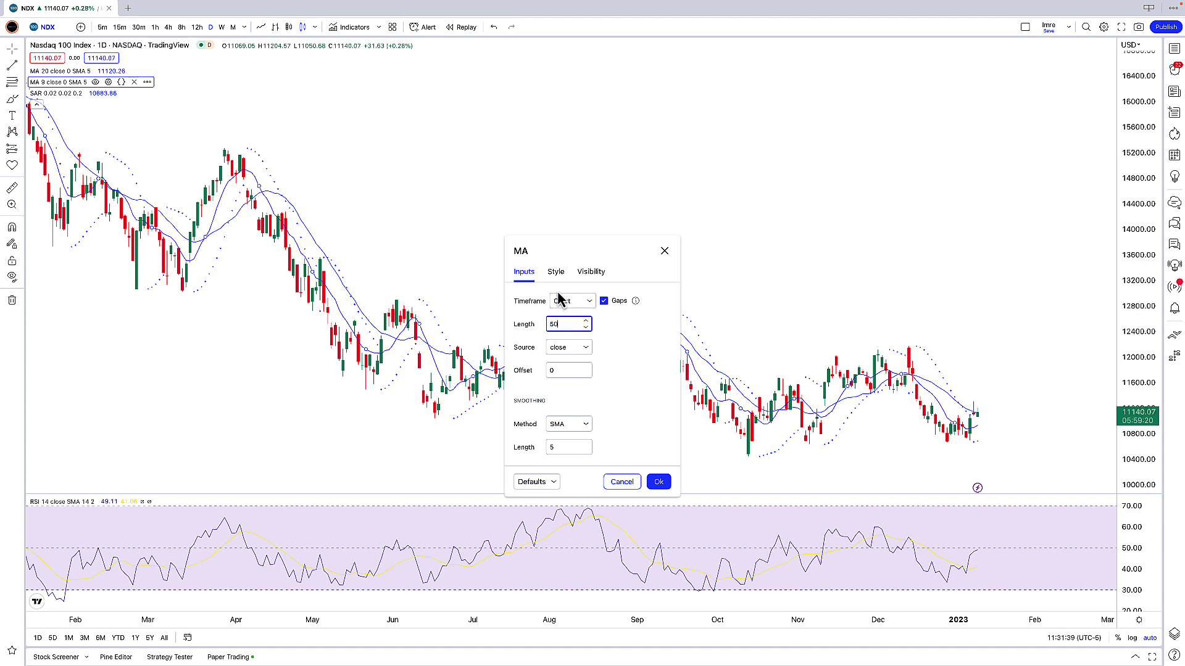
pyautogui.click(556, 274)
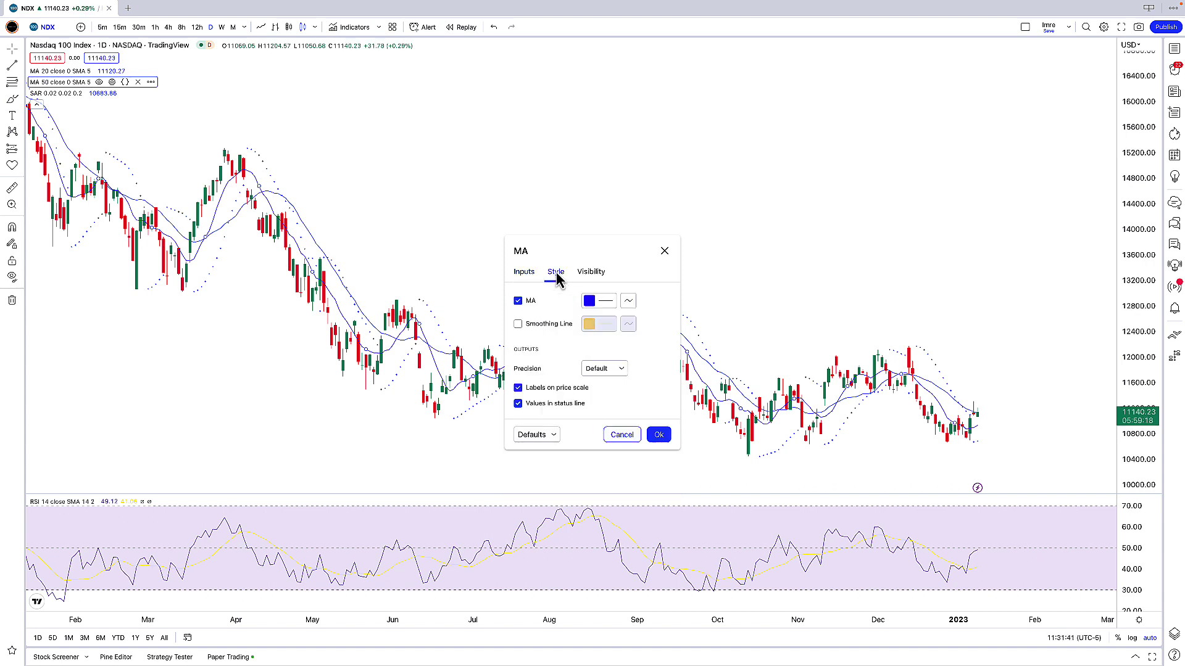
pyautogui.click(593, 304)
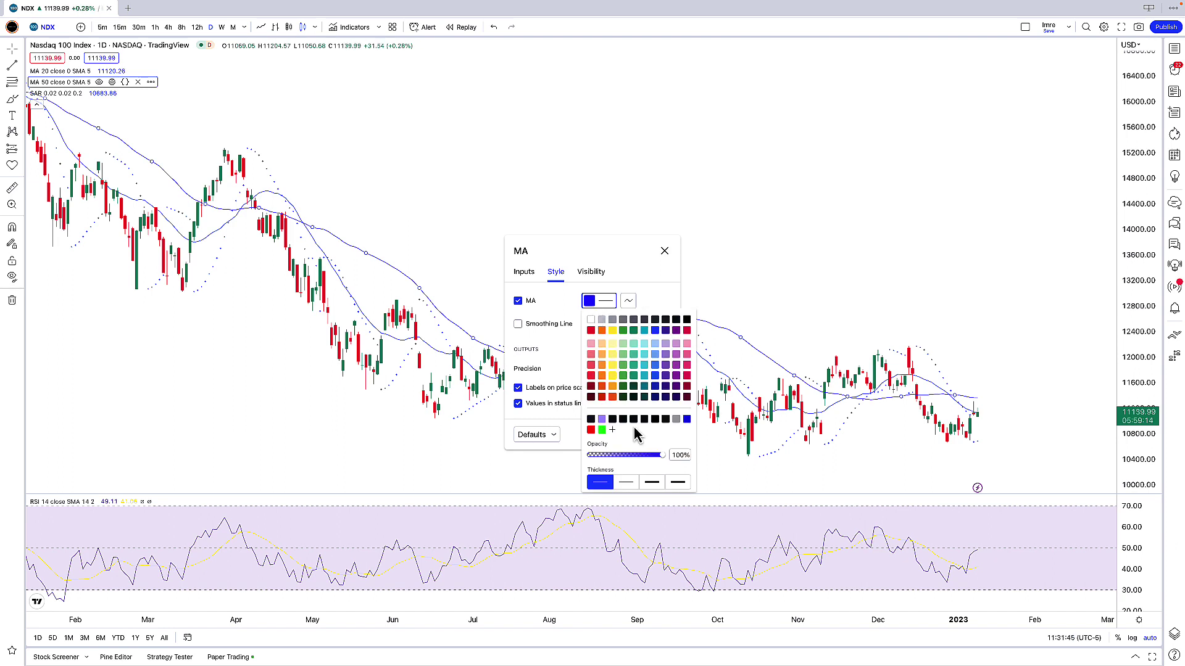
pyautogui.click(590, 430)
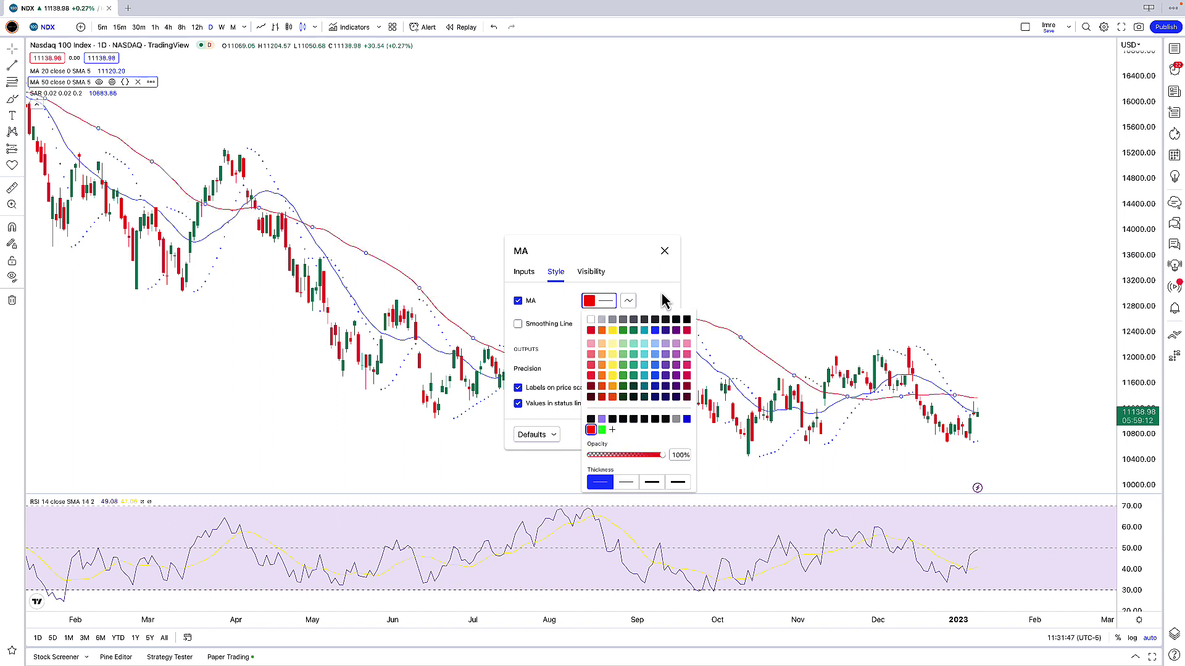
pyautogui.click(669, 285)
pyautogui.click(658, 434)
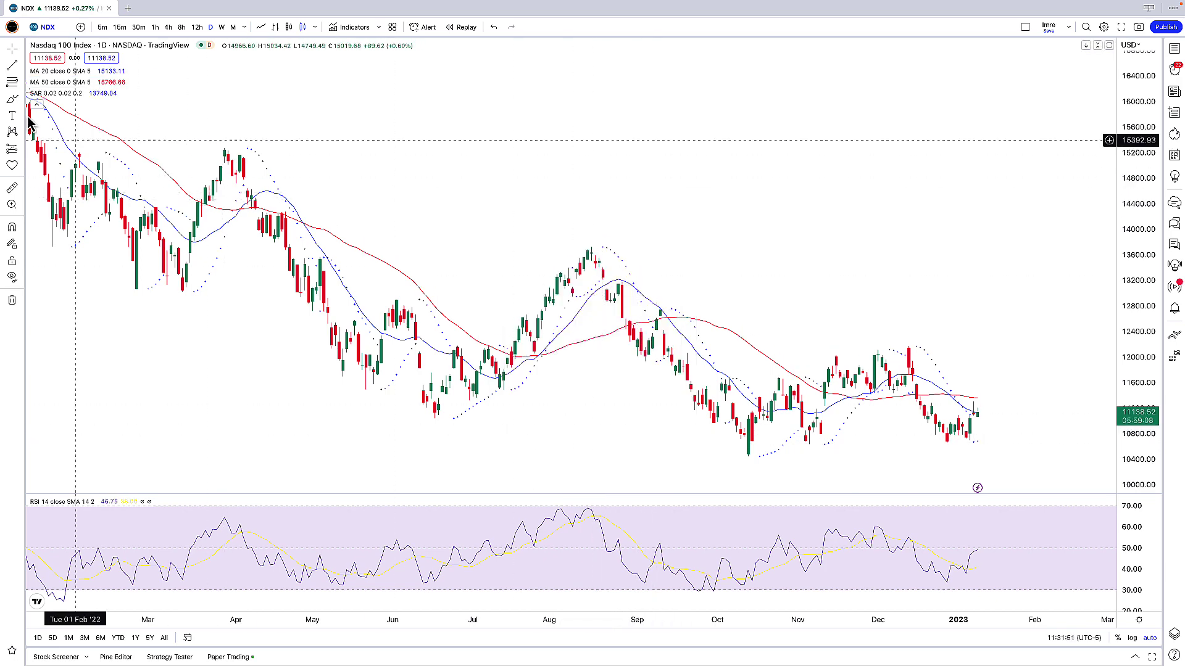
pyautogui.moveTo(105, 97)
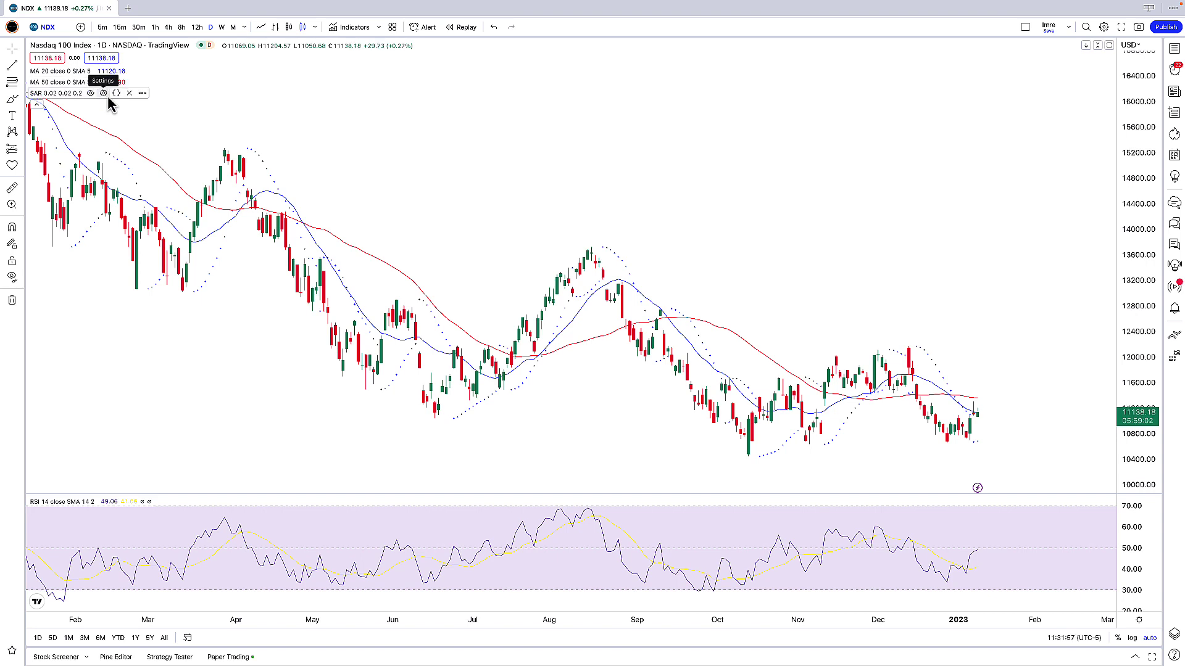
# - Make the Parabolic SAR black with the Circles plot style
pyautogui.click(105, 95)
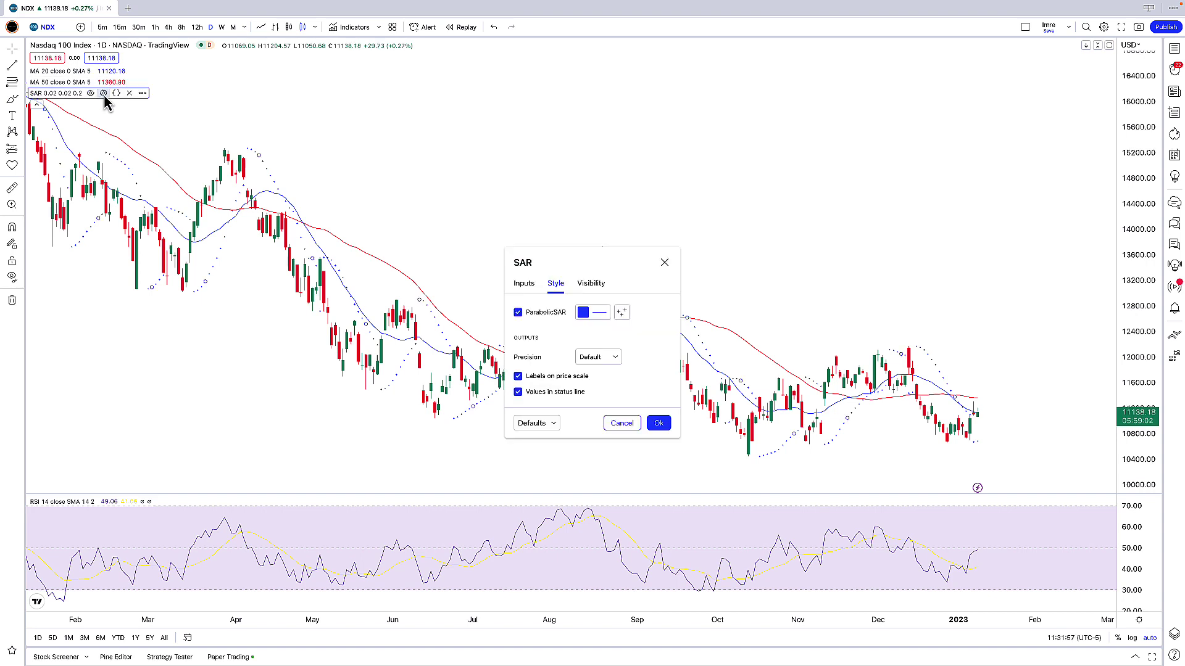
pyautogui.click(598, 311)
pyautogui.click(680, 331)
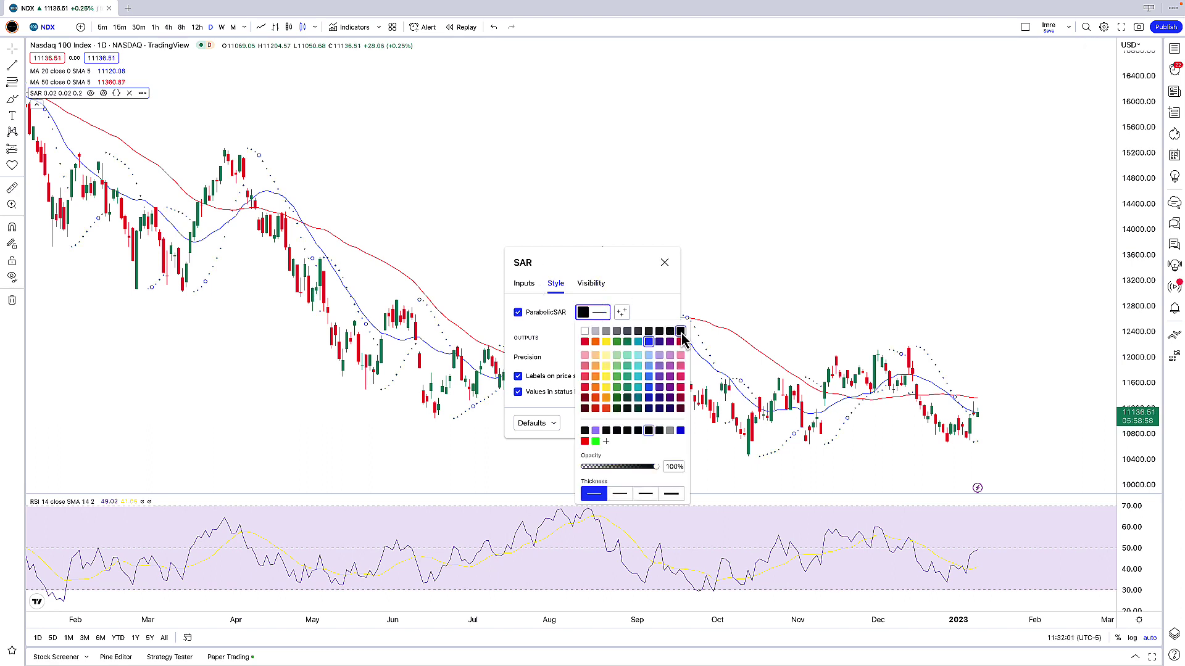
pyautogui.click(642, 316)
pyautogui.click(622, 312)
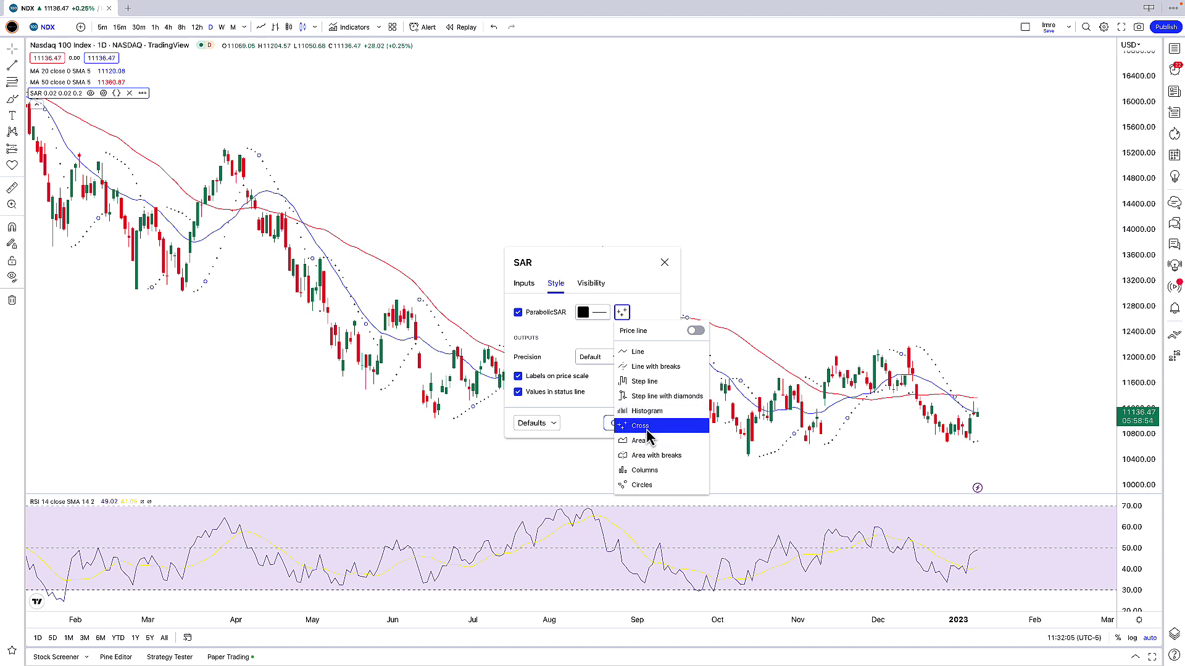
pyautogui.click(628, 485)
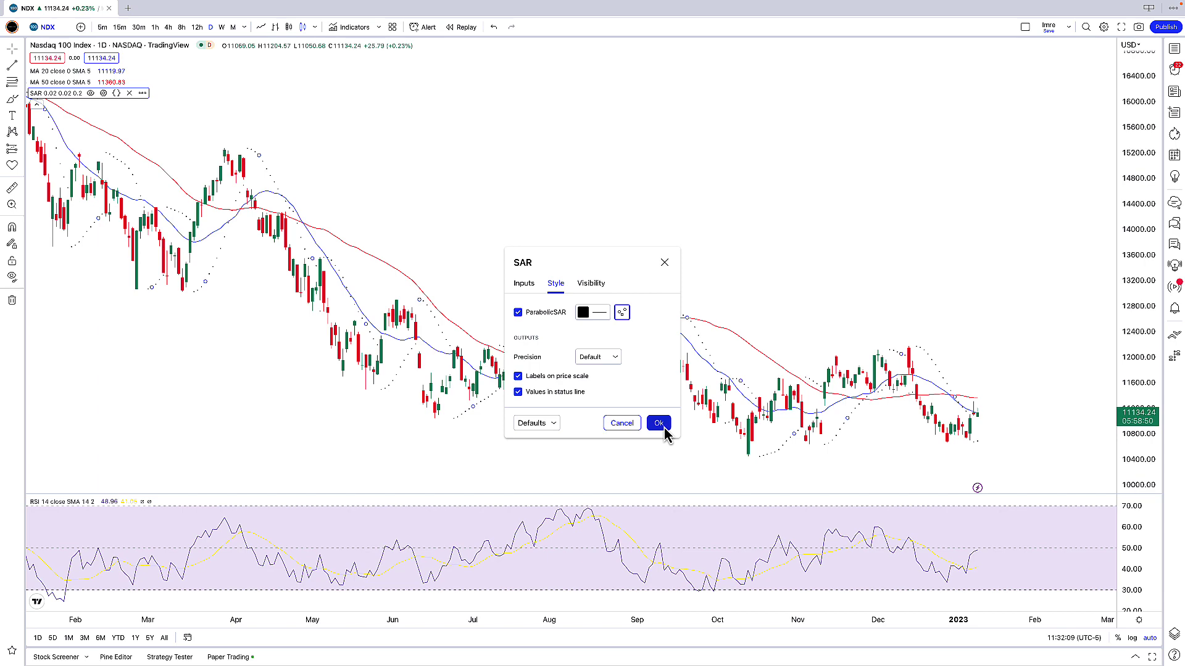
pyautogui.click(659, 423)
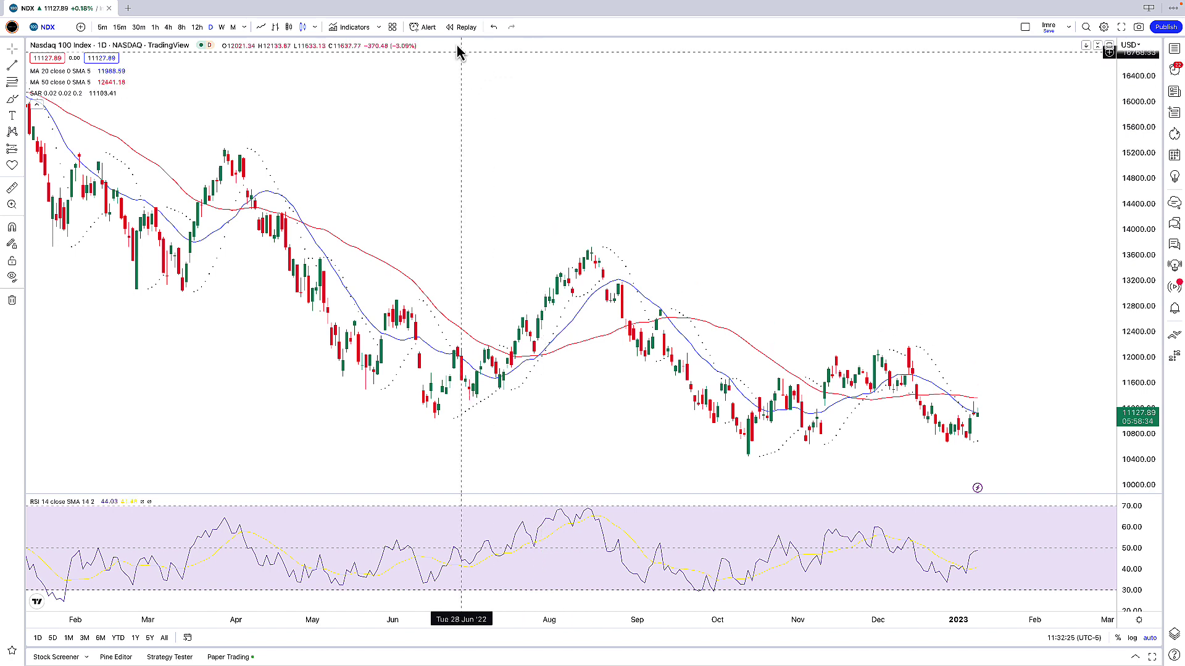
pyautogui.click(393, 28)
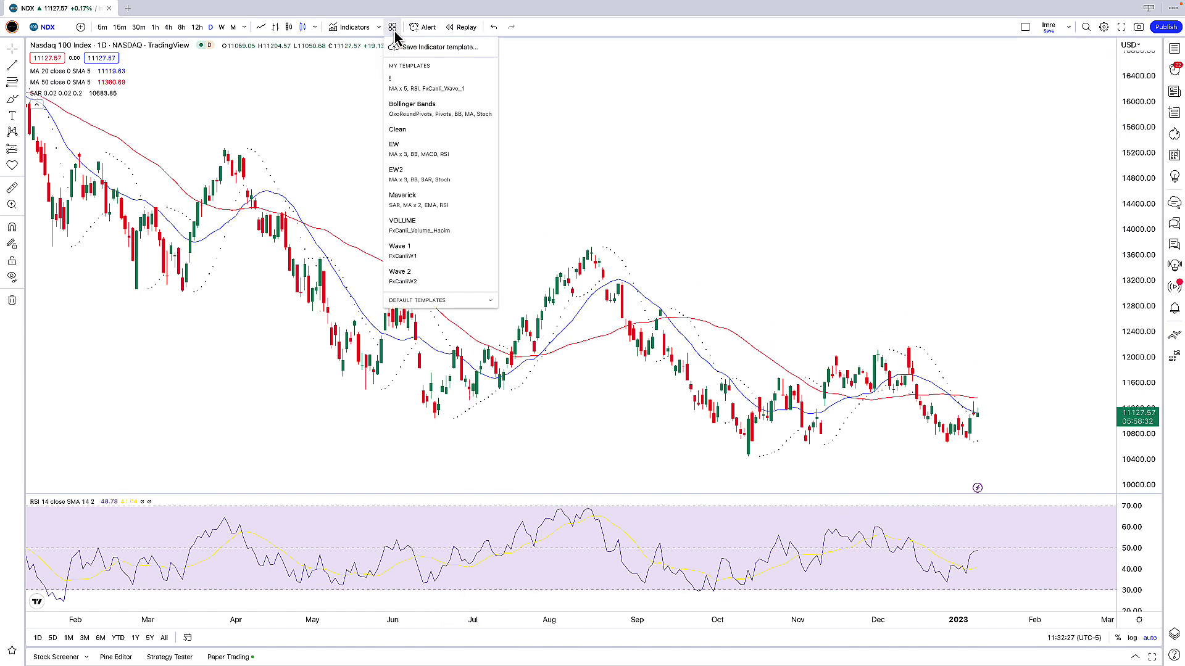
pyautogui.click(394, 30)
# - Save the current indicators as template 'Template 1 (moving averages, PSAR, RSI)'
pyautogui.click(439, 47)
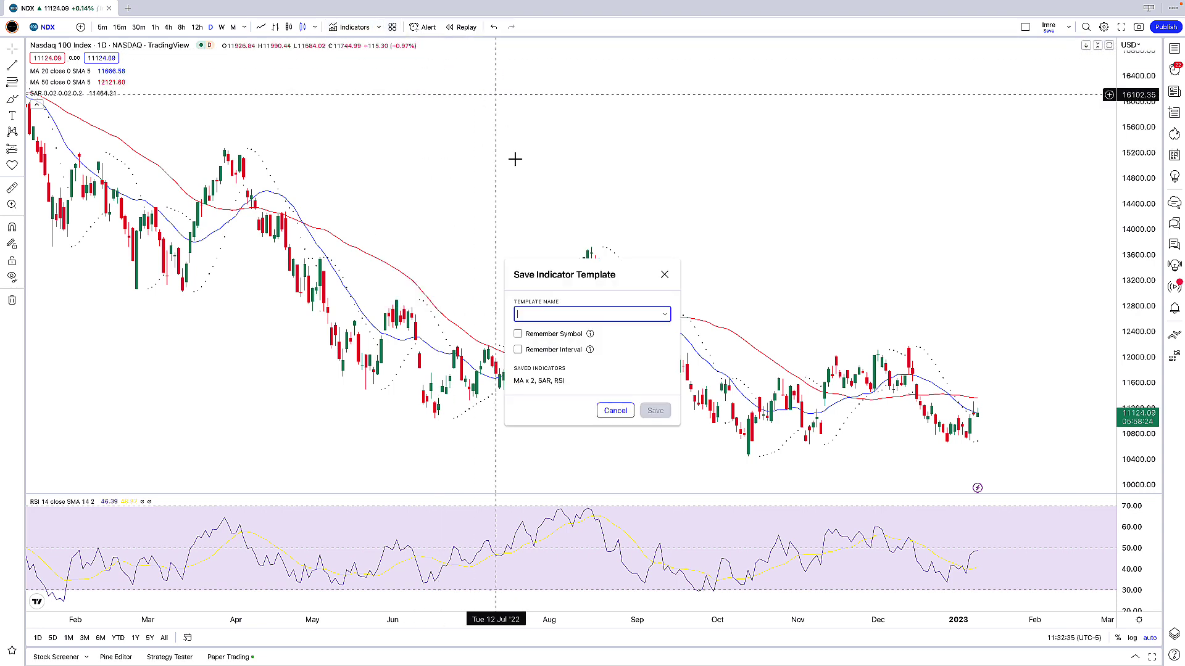
pyautogui.write('Templ')
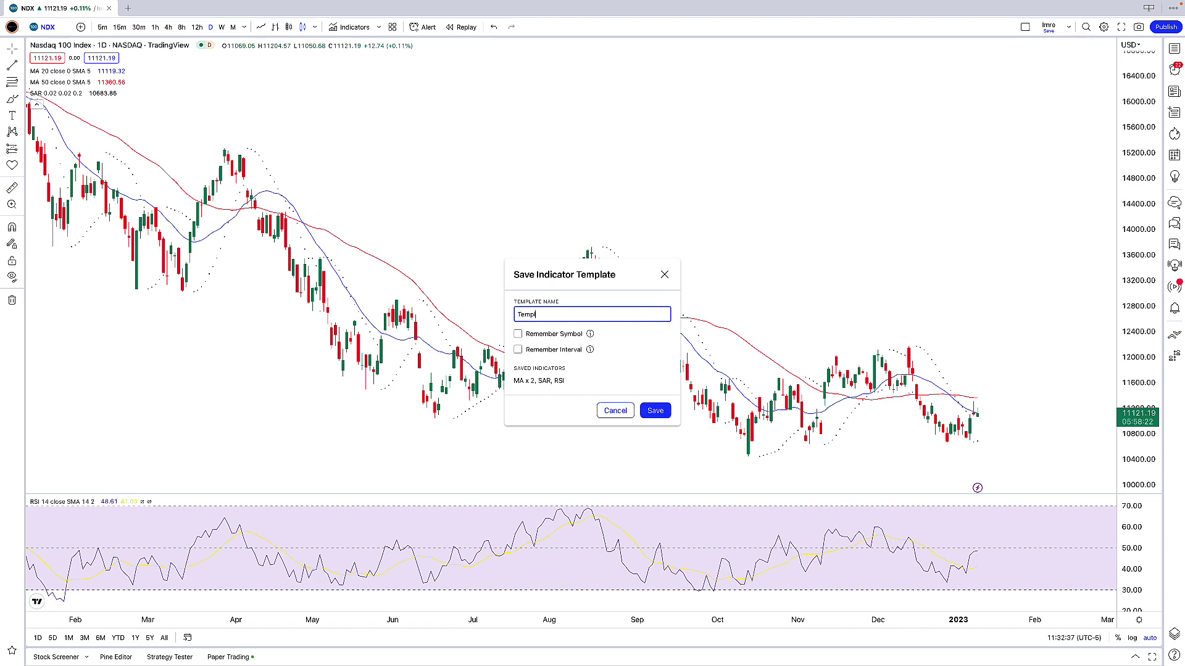
pyautogui.write('ate ')
pyautogui.write('Rm')
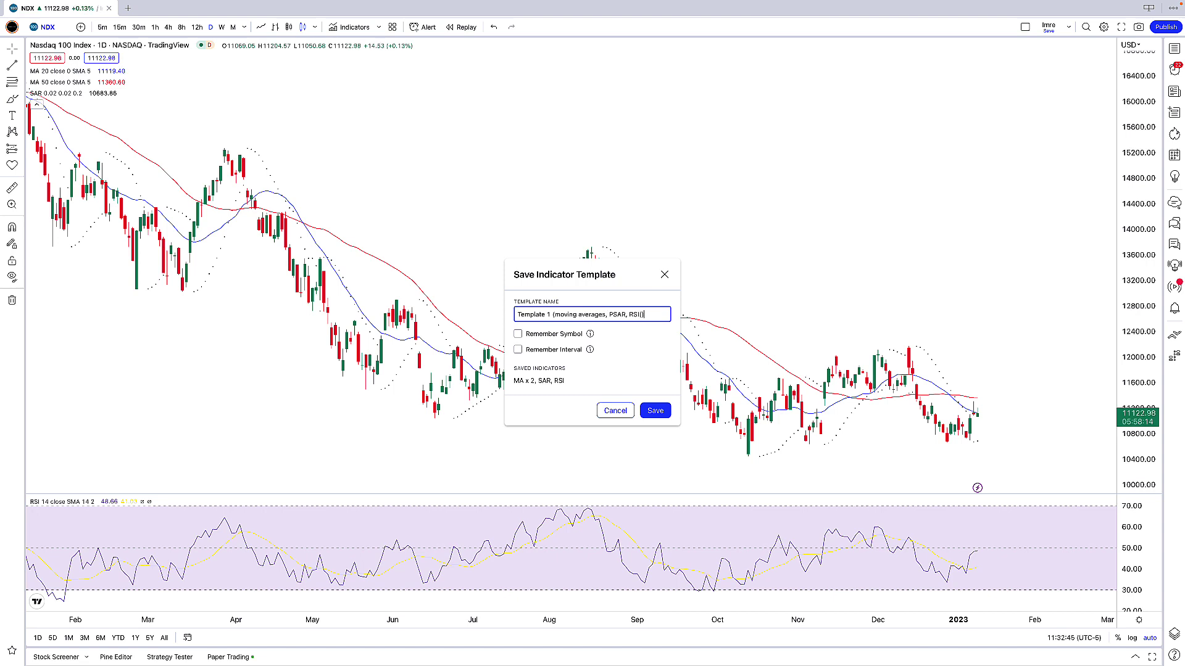
pyautogui.write(' RSI)')
pyautogui.click(655, 410)
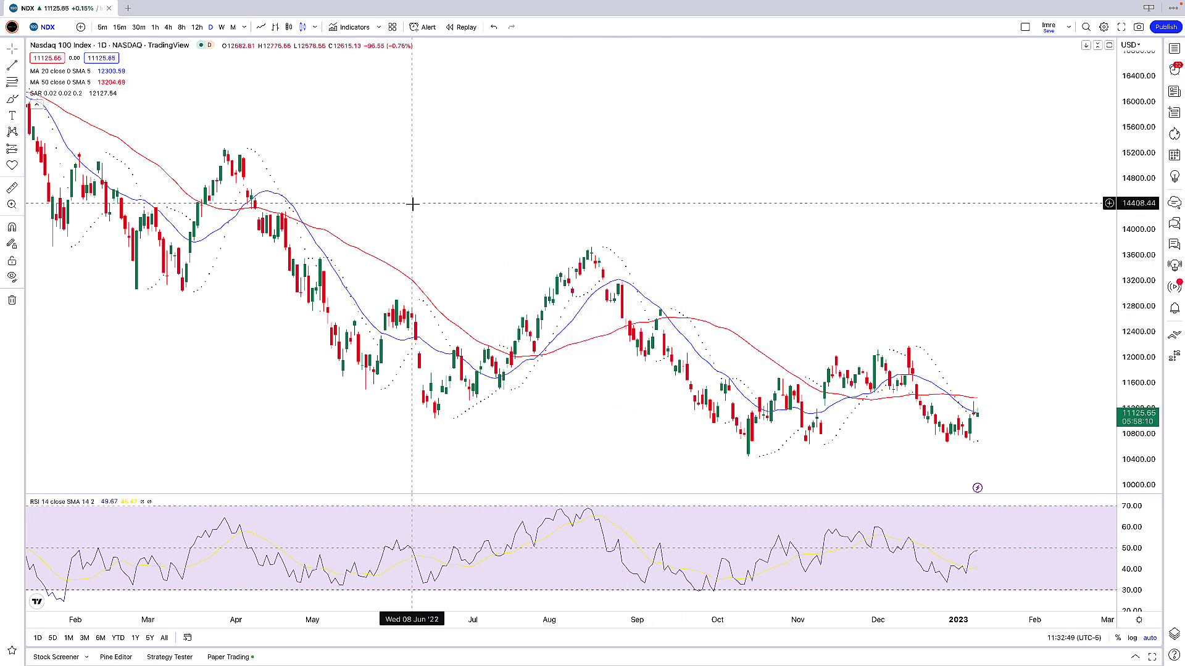
# - Remove all indicators from the NDX chart using the chart's context menu
pyautogui.rightClick(621, 159)
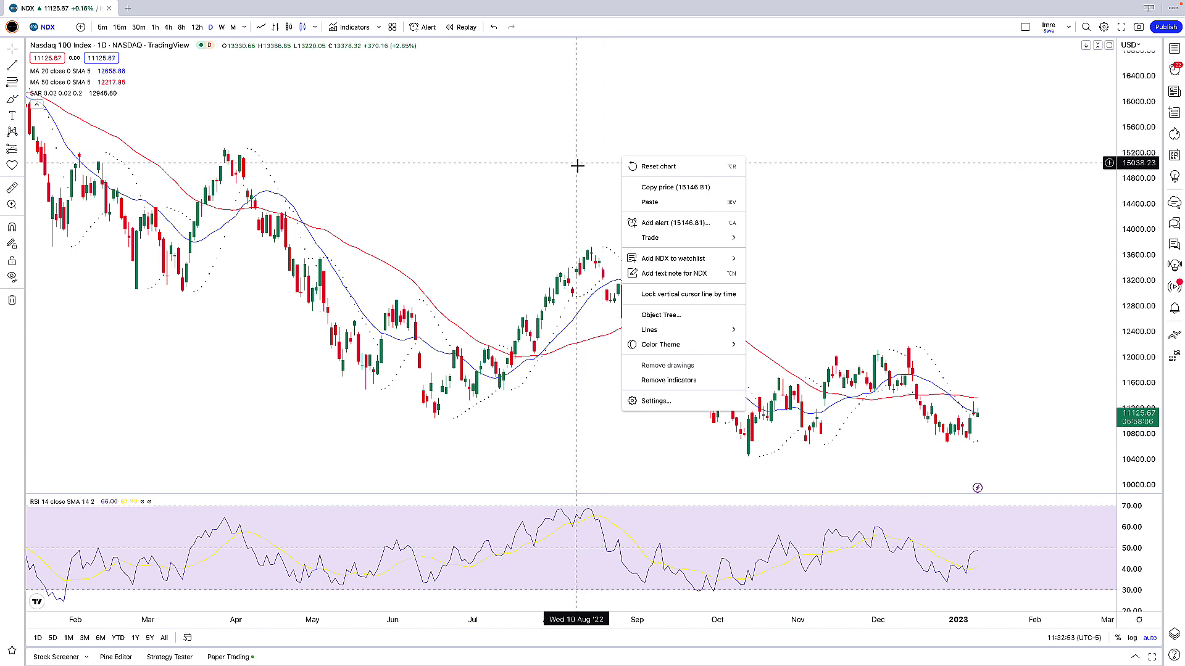
pyautogui.click(618, 265)
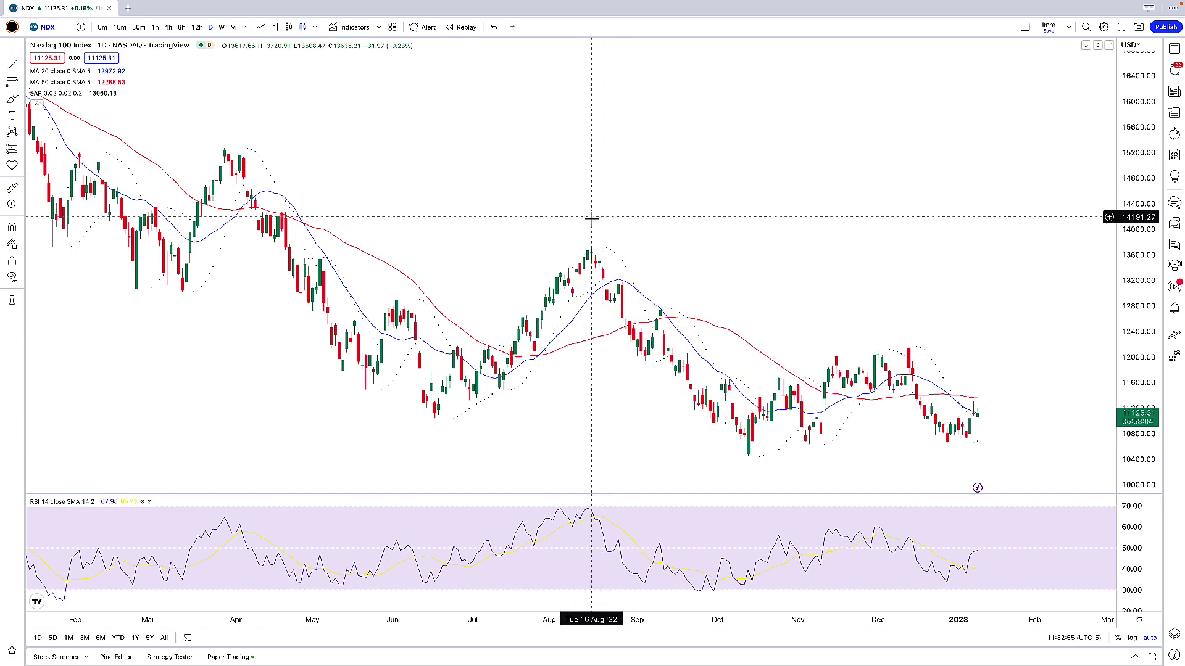
pyautogui.rightClick(611, 213)
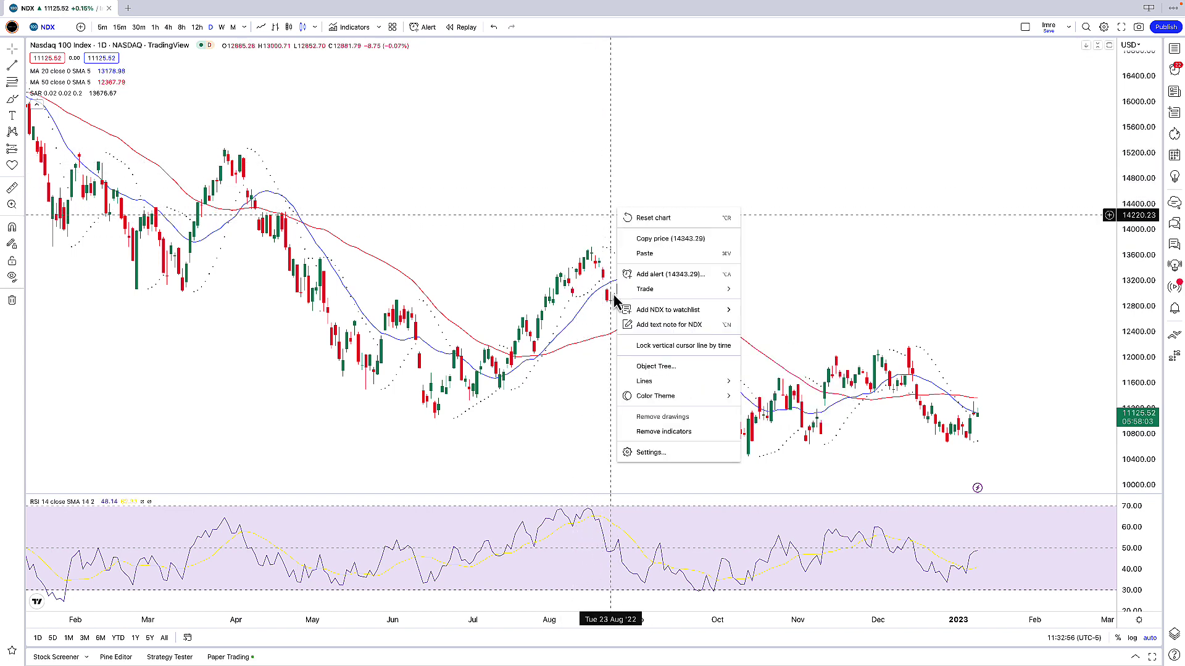
pyautogui.click(672, 432)
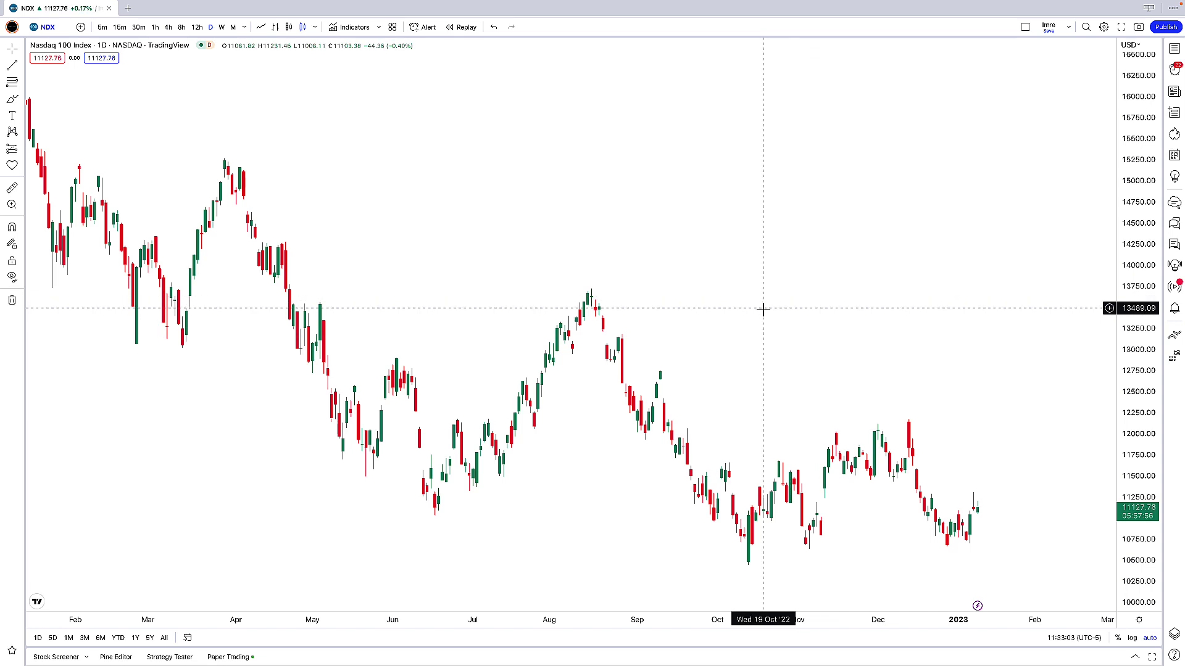
# - Add Bollinger Bands, Awesome Oscillator and Parabolic SAR, then close the indicator library
pyautogui.click(355, 31)
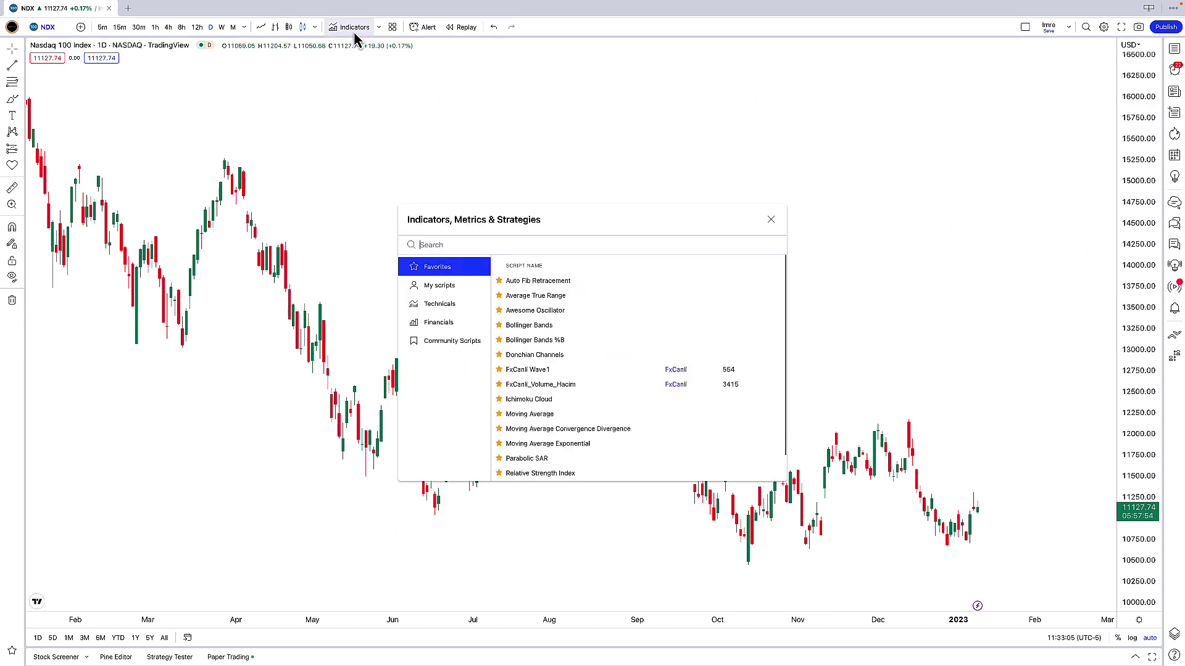
pyautogui.click(533, 327)
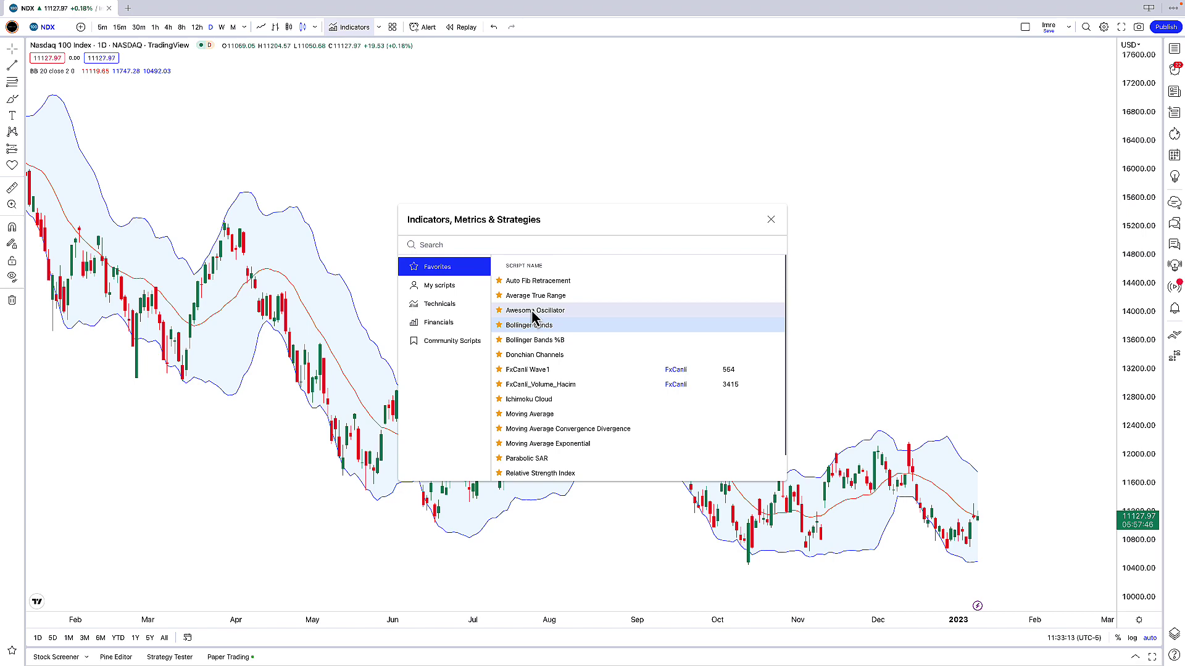
pyautogui.click(532, 313)
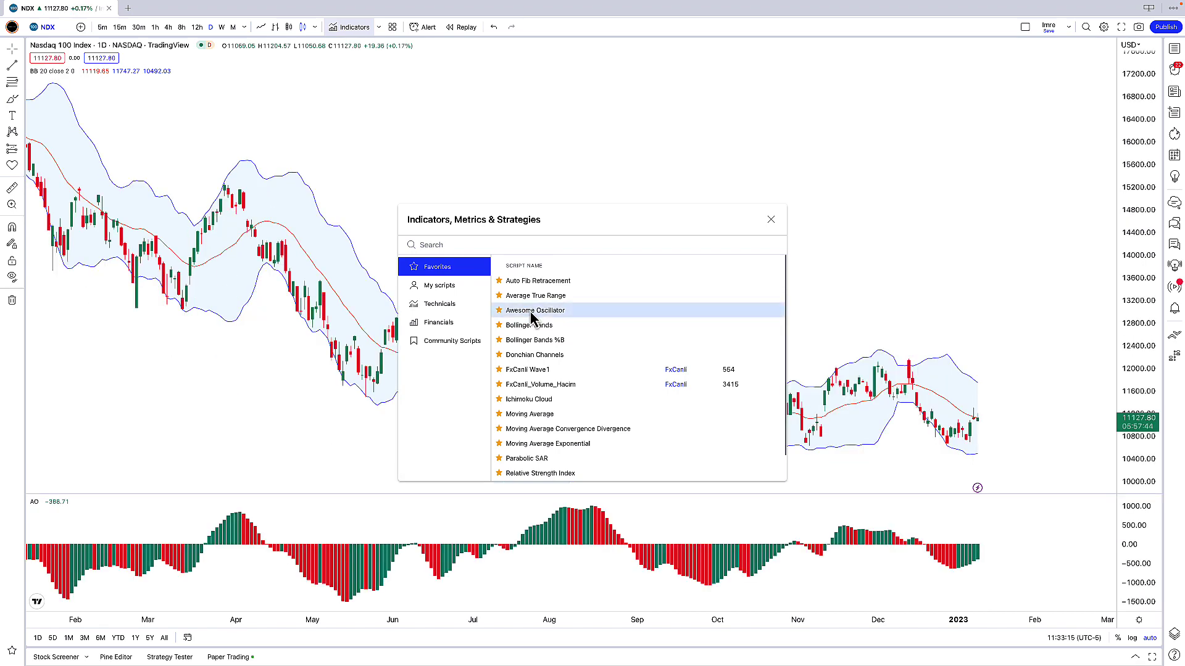
pyautogui.scroll(-2, 561, 358)
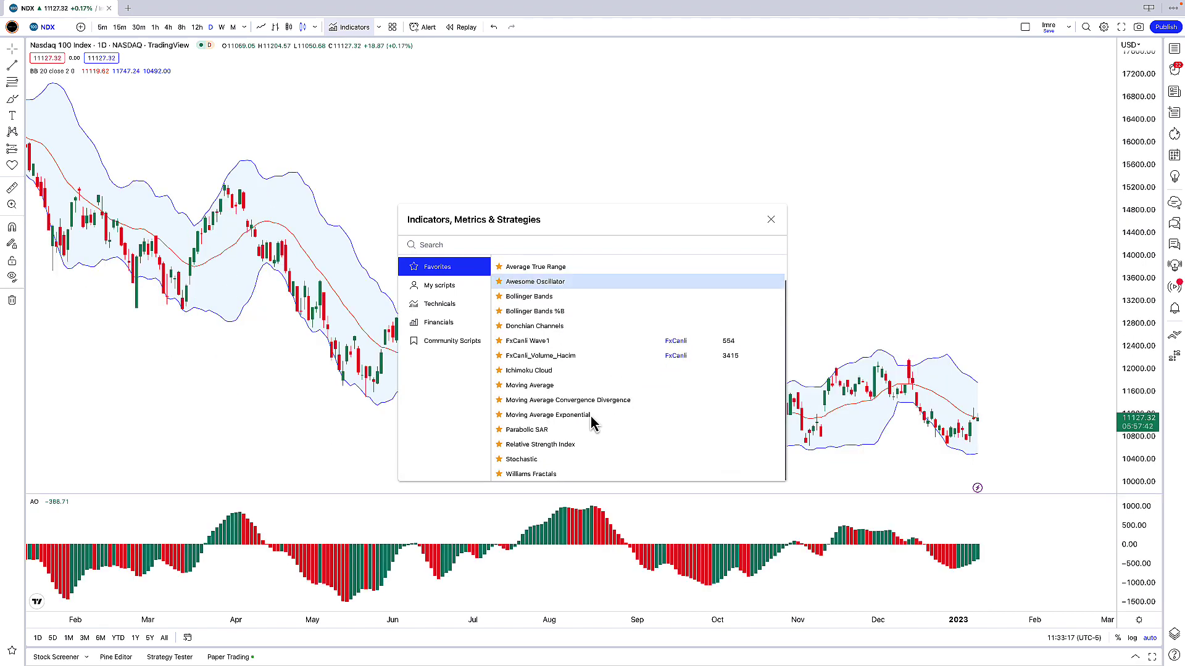
pyautogui.click(562, 432)
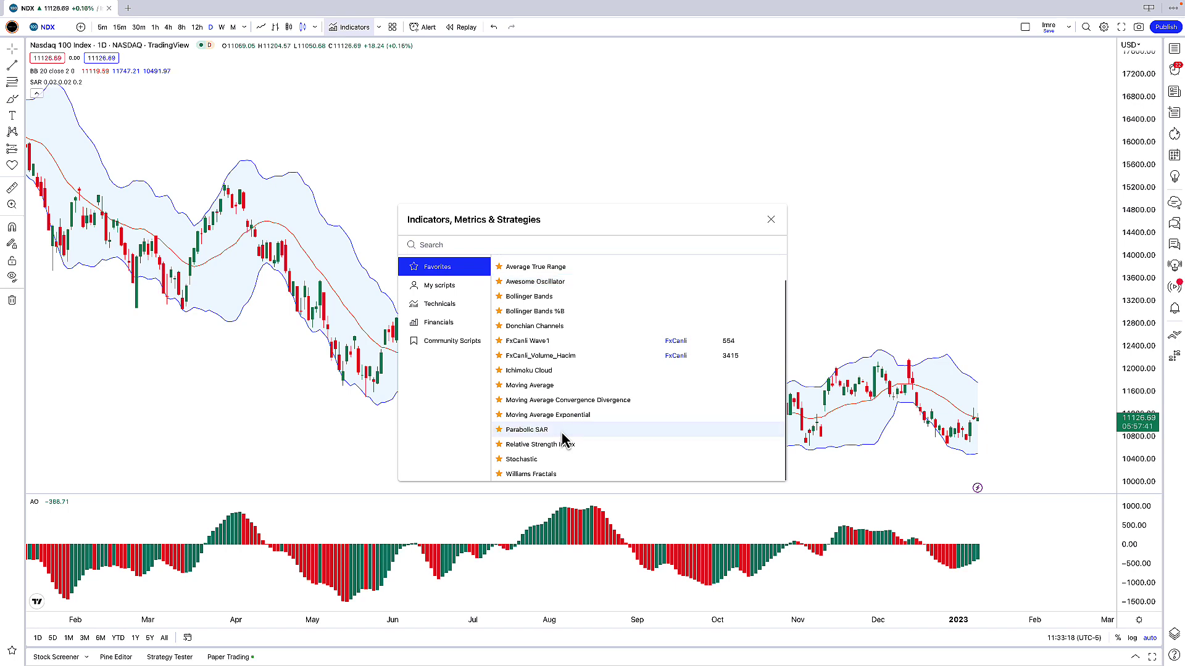
pyautogui.click(770, 221)
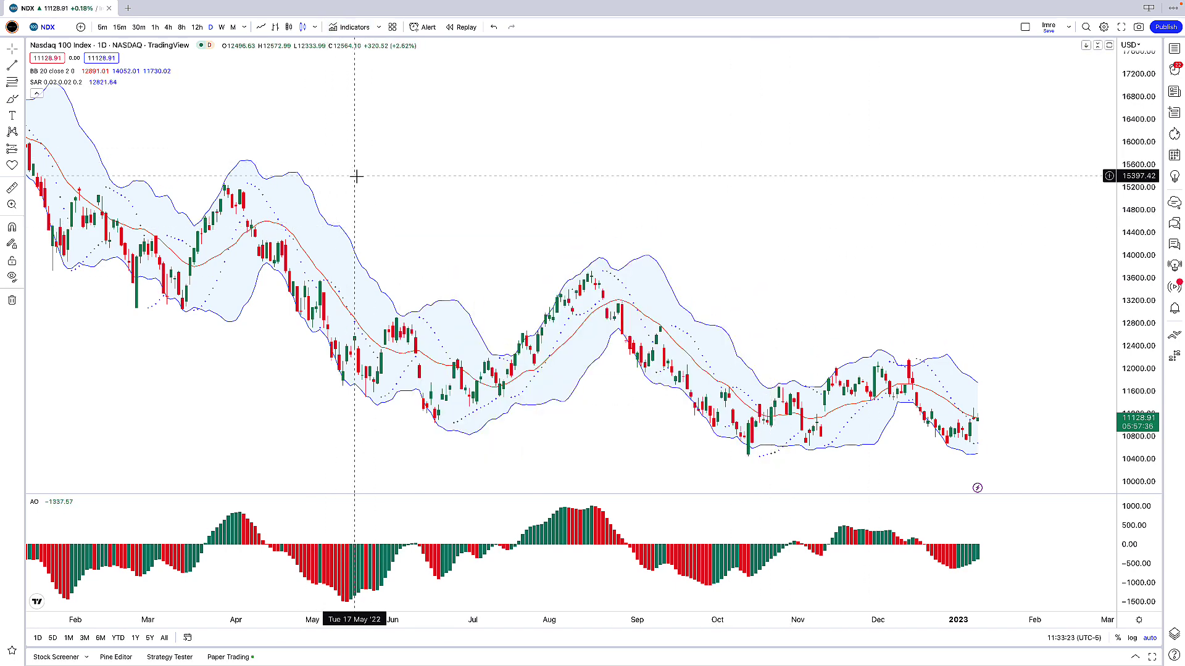
# - Change the new Parabolic SAR's dot colour to black in its style settings
pyautogui.moveTo(105, 72)
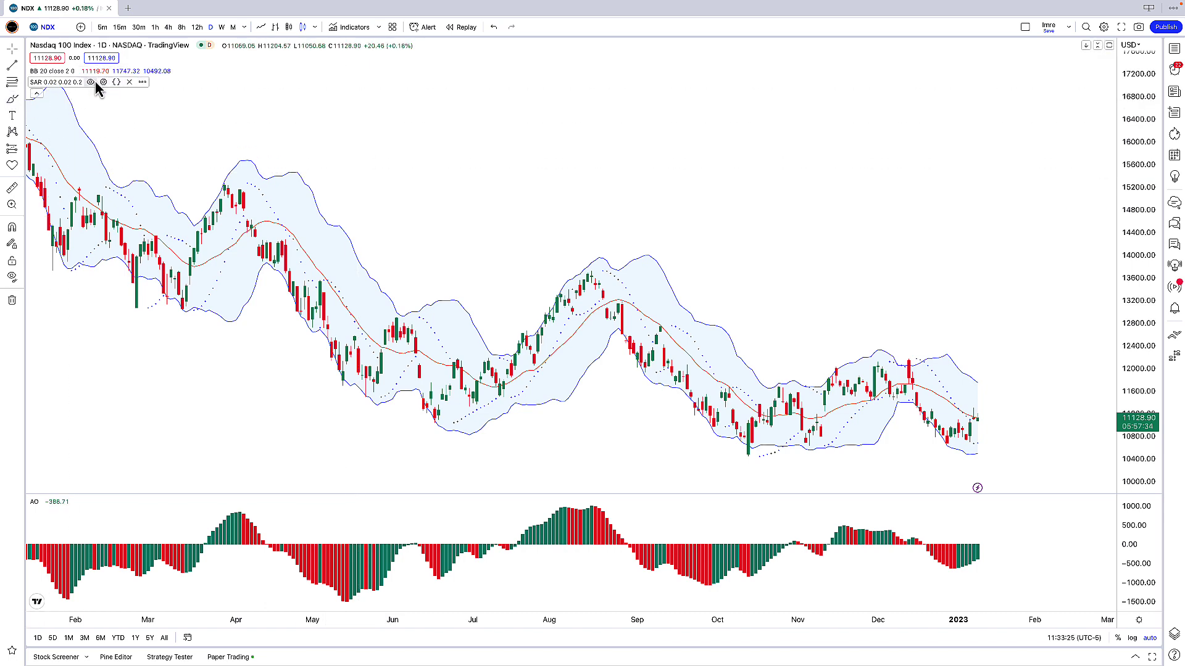
pyautogui.click(103, 82)
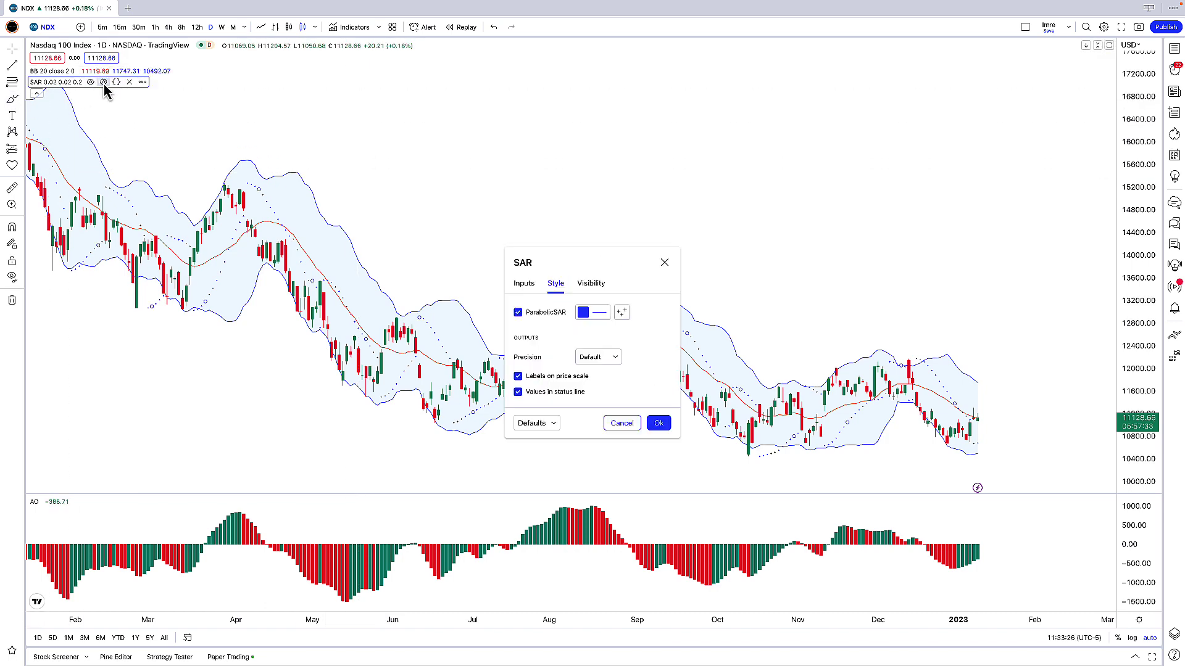
pyautogui.click(583, 313)
pyautogui.click(680, 332)
pyautogui.click(661, 304)
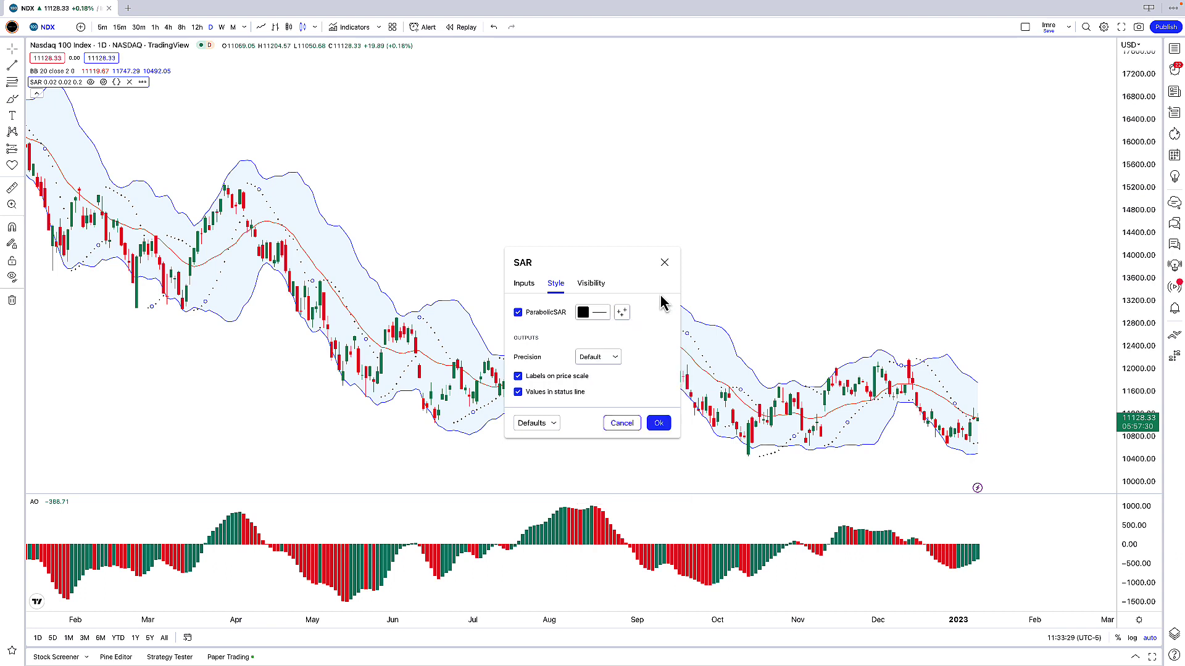
pyautogui.click(661, 424)
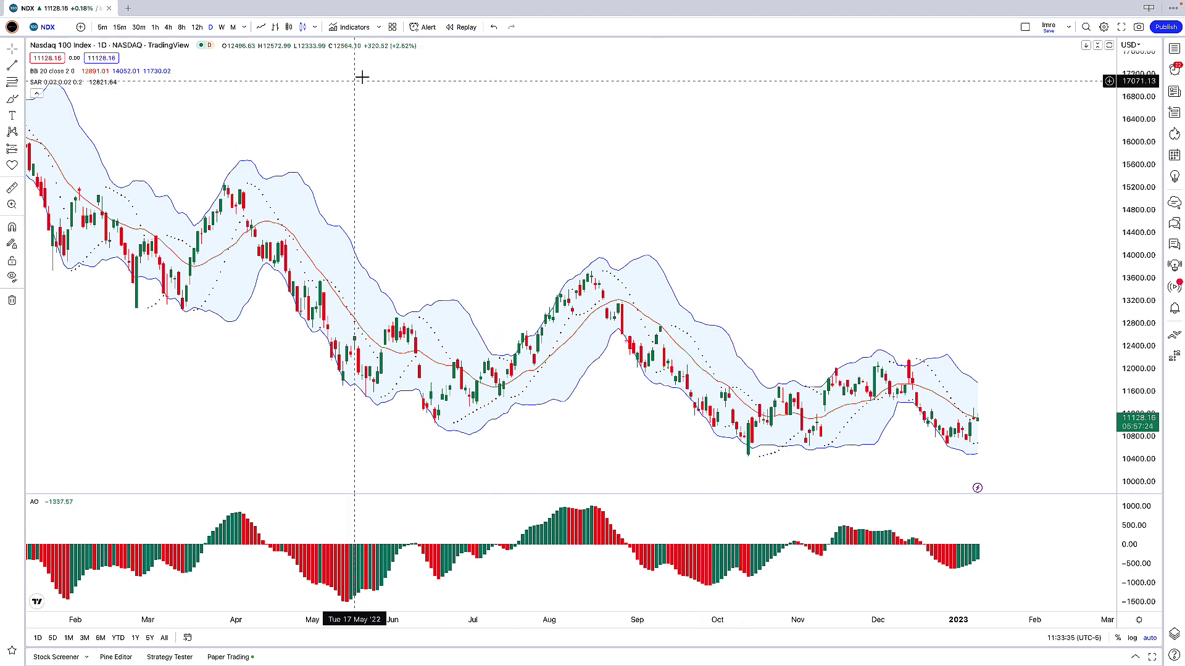
# - Save the BB, SAR and AO set as indicator template 'Template 2 (BB, PSAR, AO)'
pyautogui.click(393, 29)
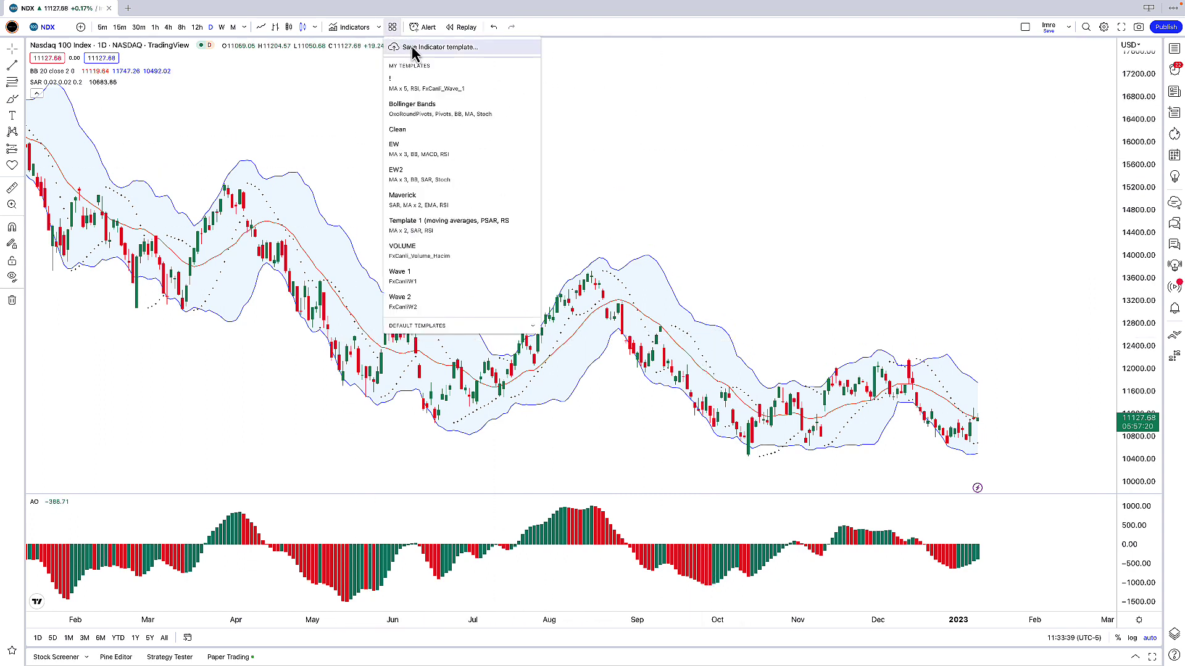
pyautogui.click(413, 50)
pyautogui.write('Templ')
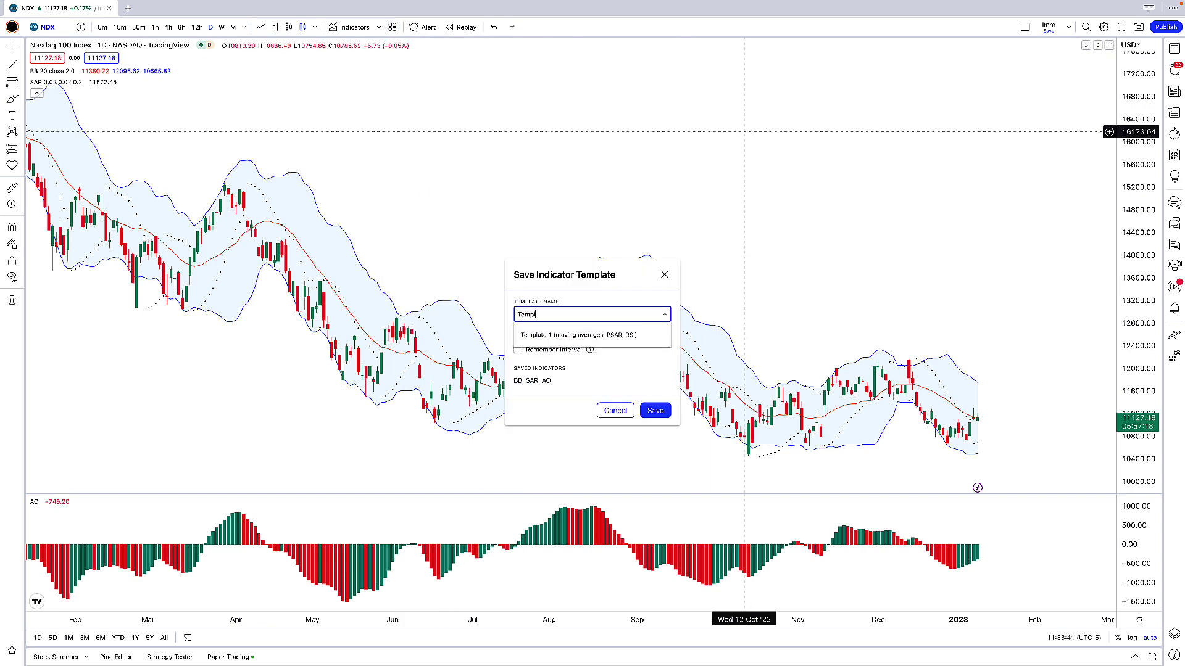
pyautogui.write('ate 2')
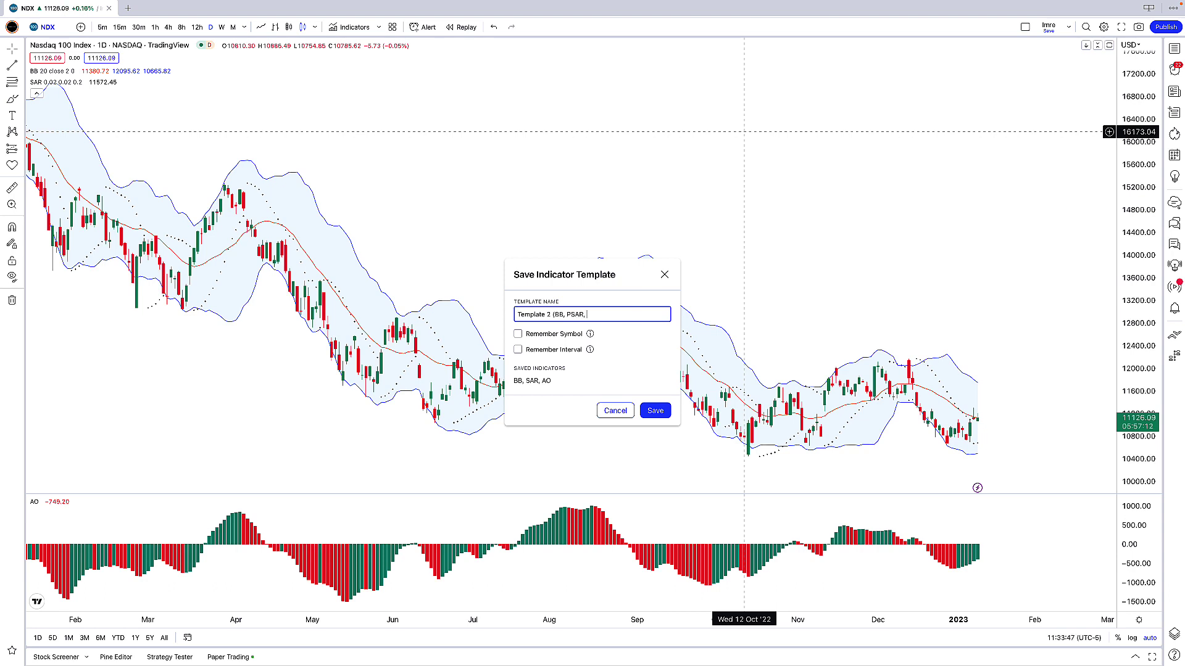
pyautogui.write('(BB, PSAR, AO)')
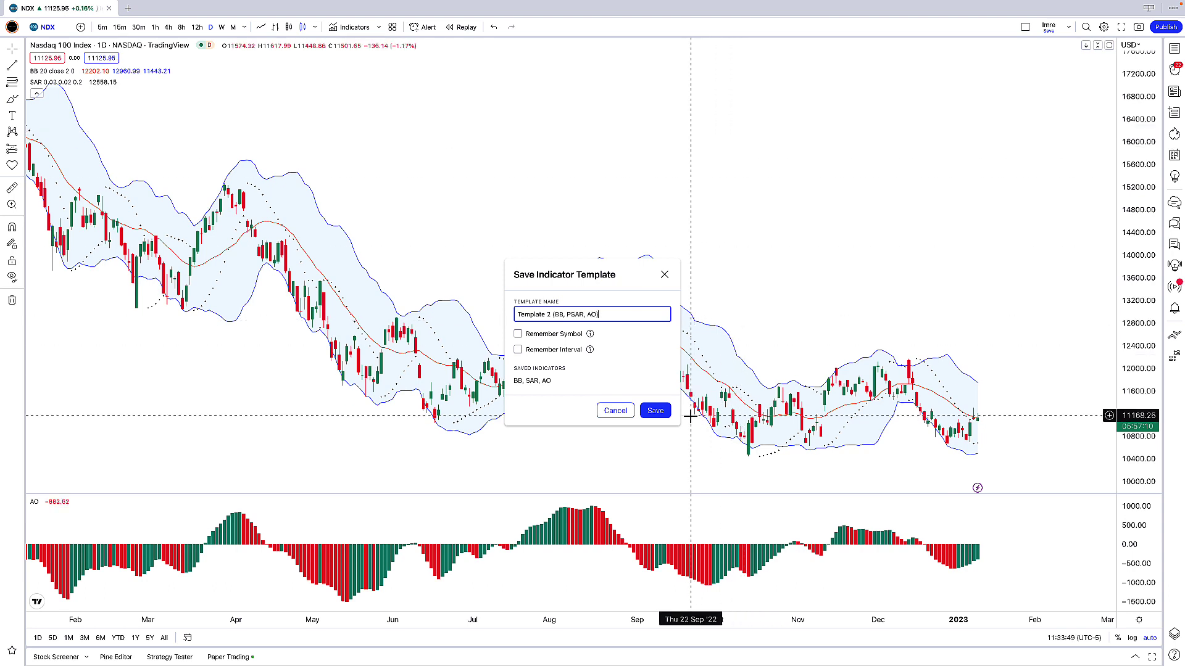
pyautogui.click(655, 410)
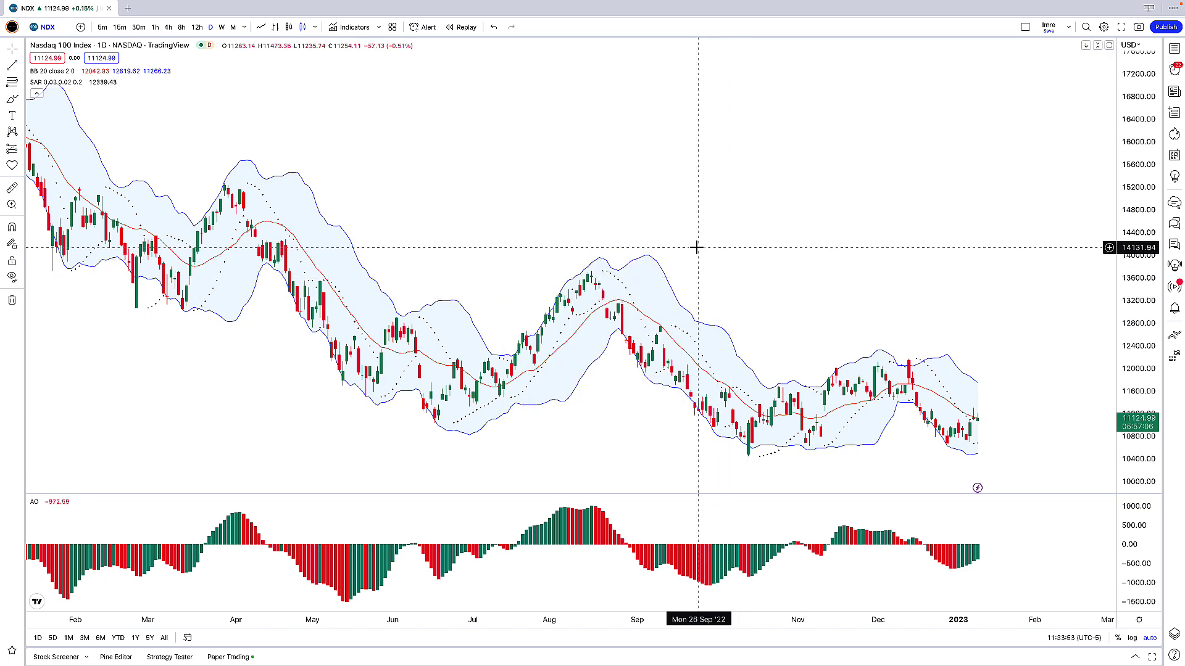
# - Apply Template 1 to the chart, then switch back to Template 2 (BB, PSAR, AO)
pyautogui.click(395, 31)
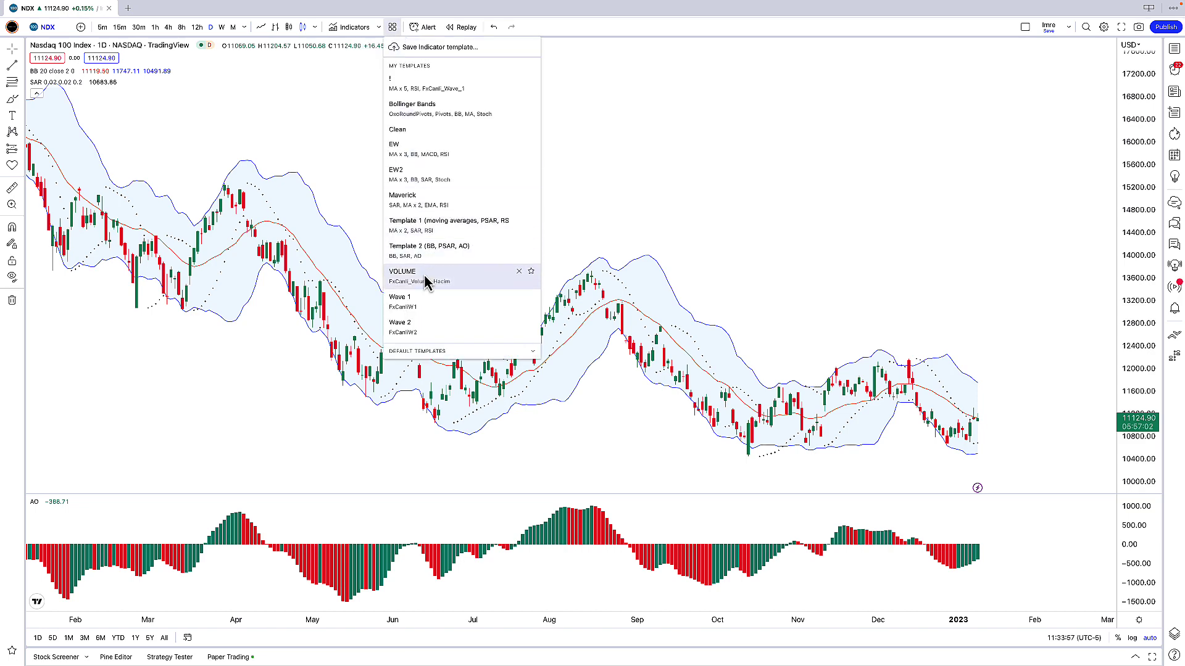
pyautogui.click(430, 230)
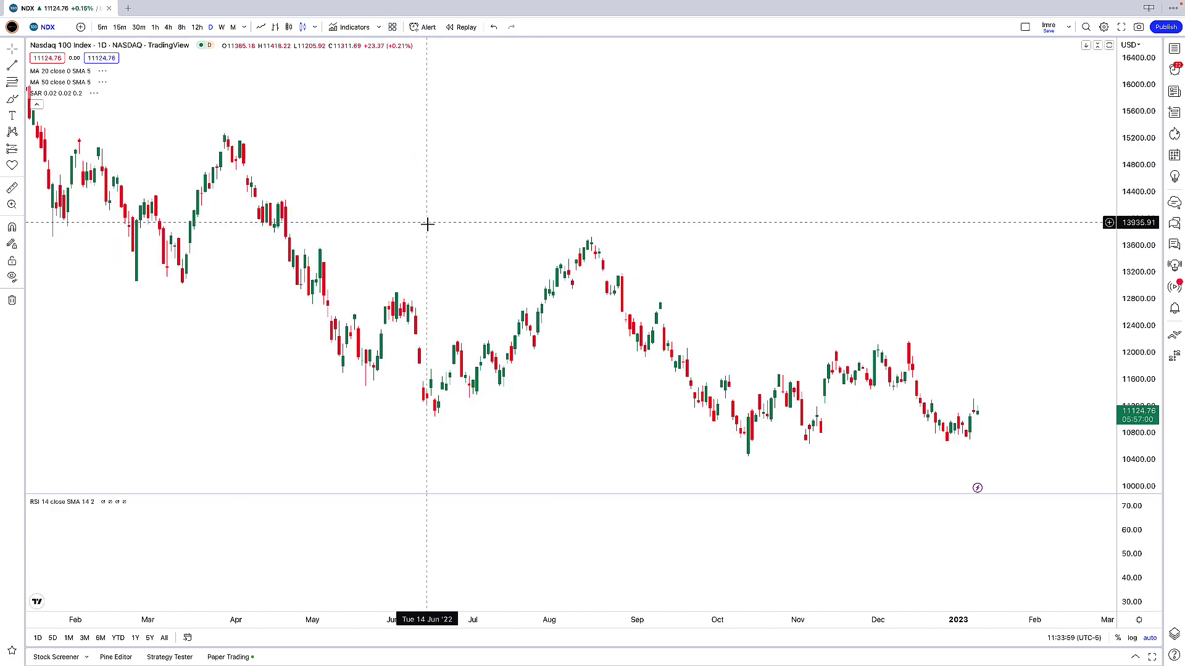
pyautogui.click(392, 27)
pyautogui.click(425, 263)
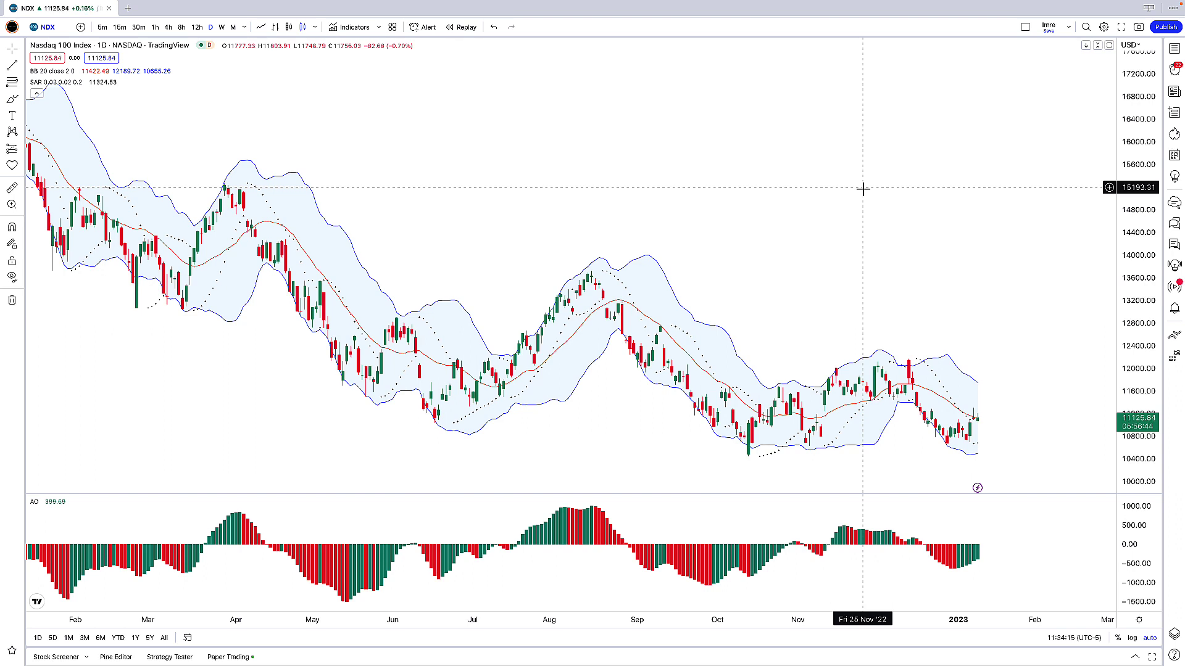
pyautogui.click(392, 28)
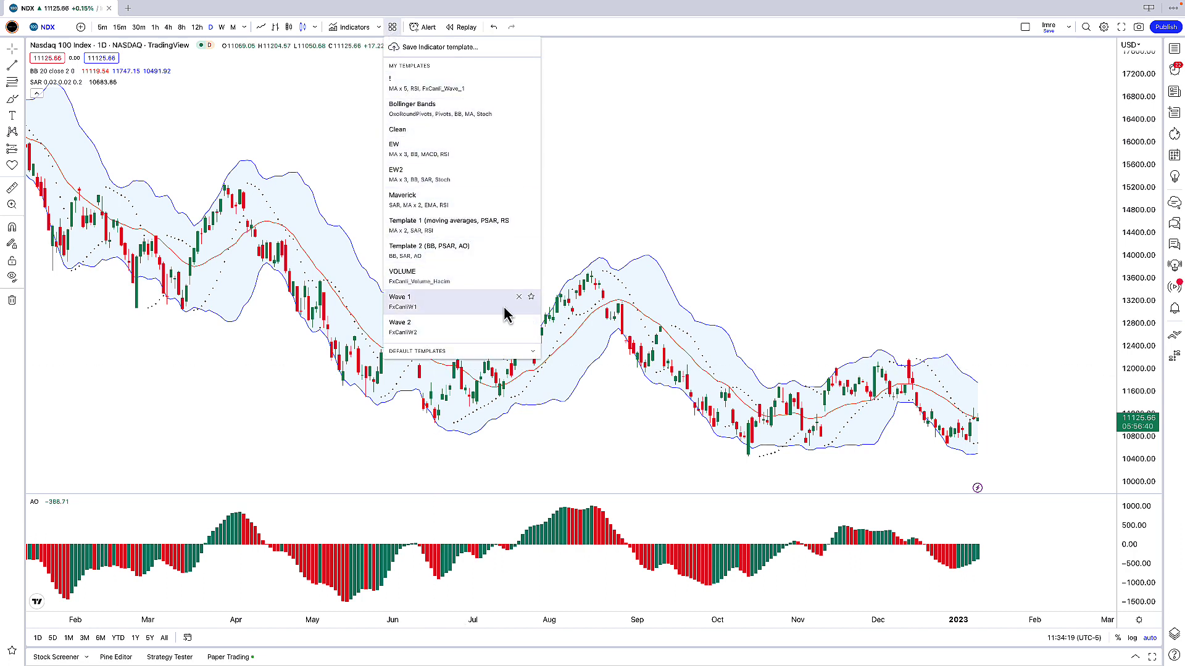
# - Delete the saved Template 1 and Template 2 (BB, PSAR, AO), confirming each, and verify both are gone
pyautogui.click(519, 220)
pyautogui.click(674, 372)
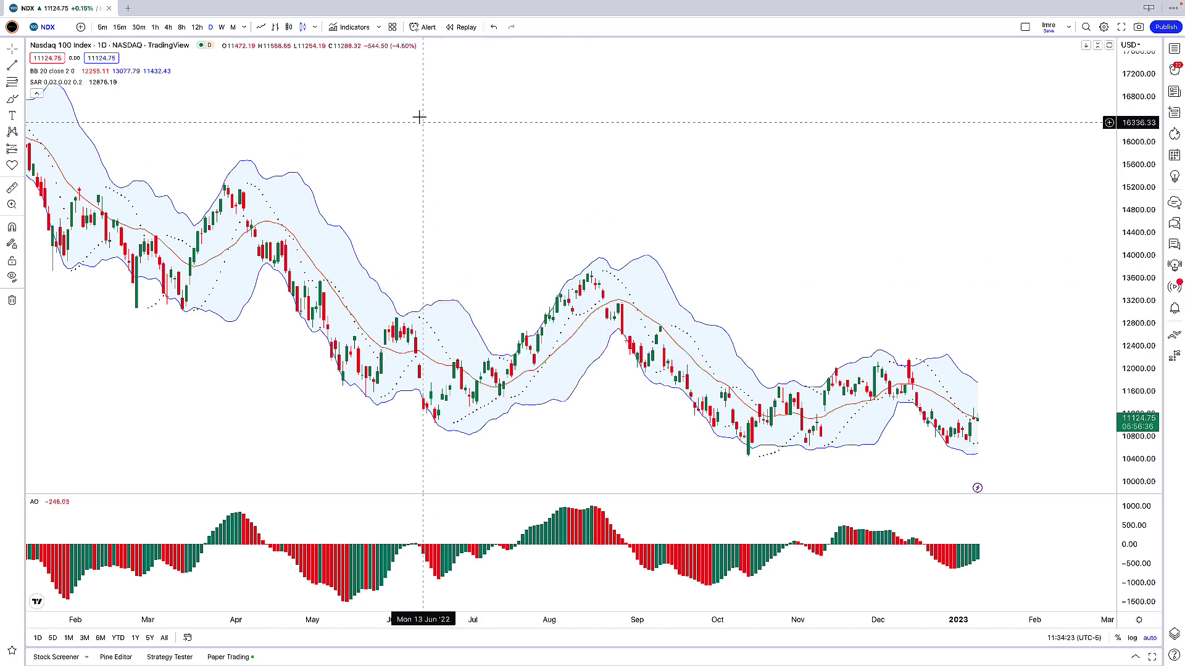
pyautogui.click(393, 26)
pyautogui.click(486, 224)
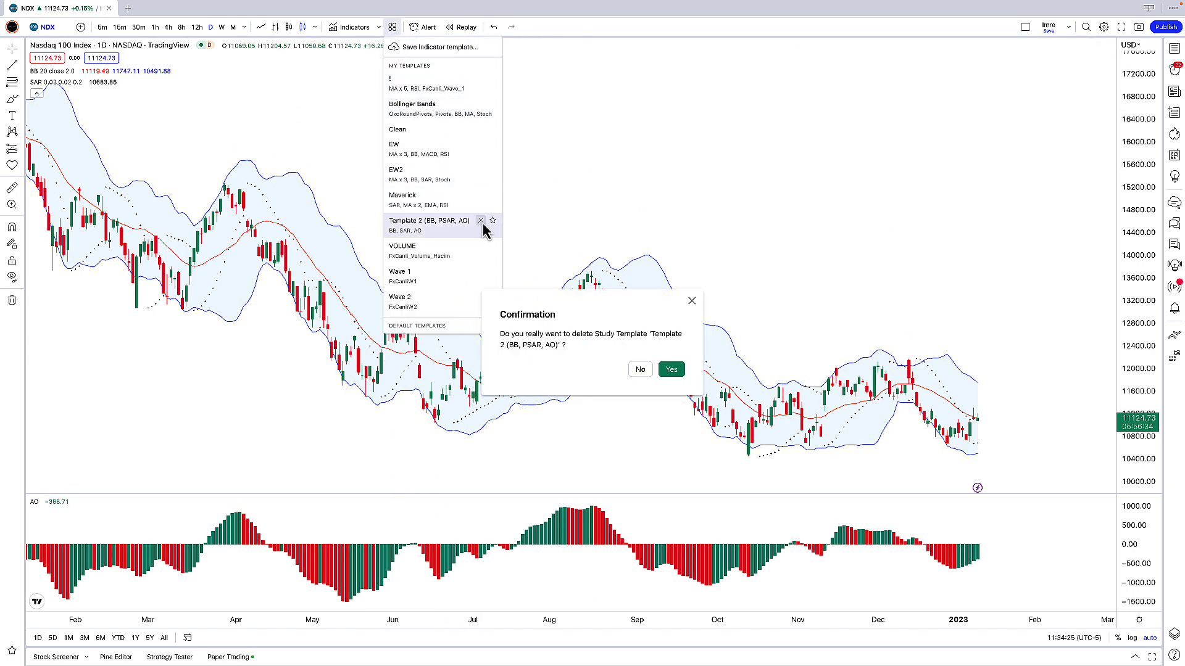
pyautogui.click(672, 369)
pyautogui.click(393, 27)
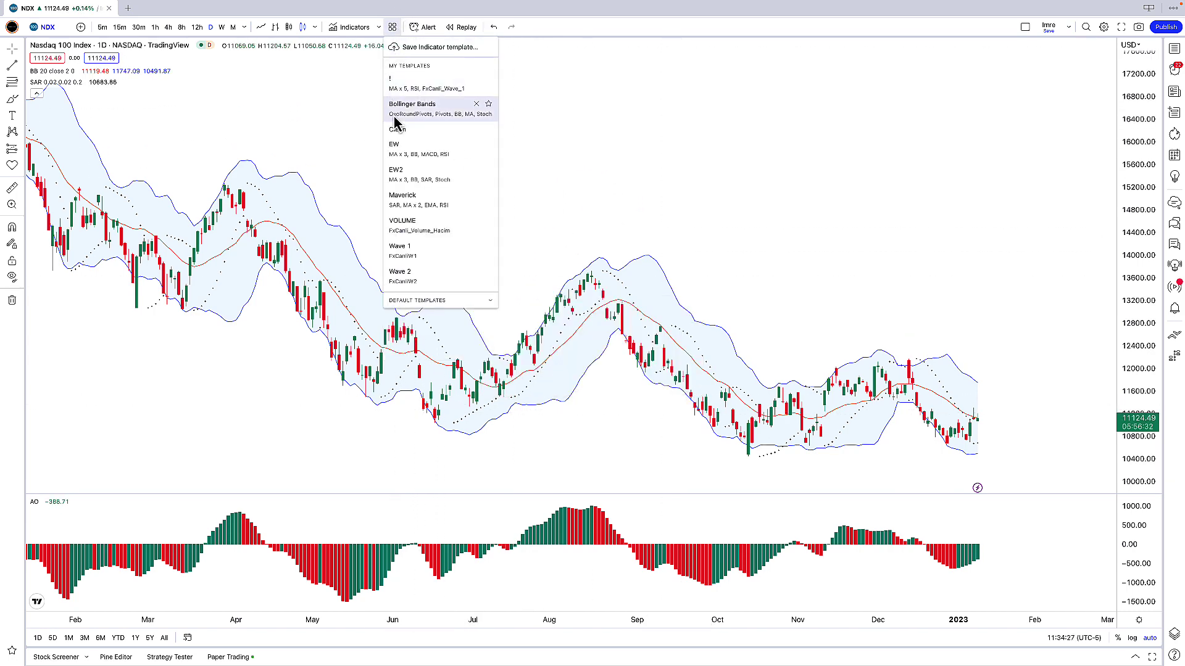
pyautogui.click(612, 213)
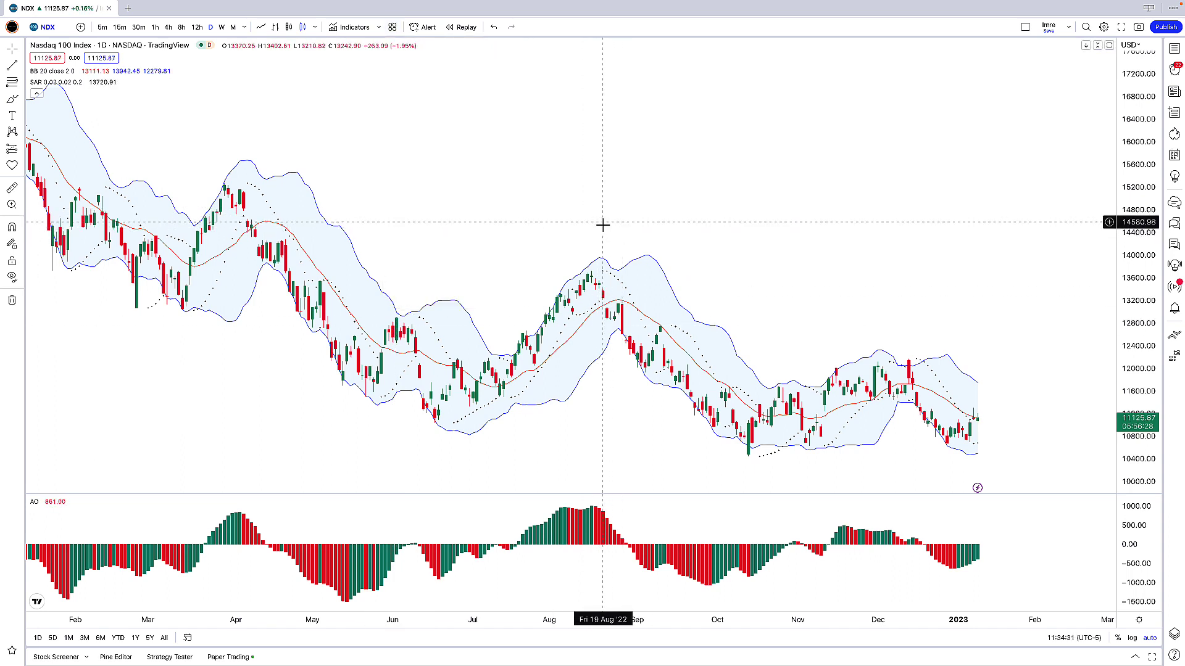
# - Remove Bollinger Bands, SAR and AO from the NDX chart via Remove indicators
pyautogui.rightClick(611, 178)
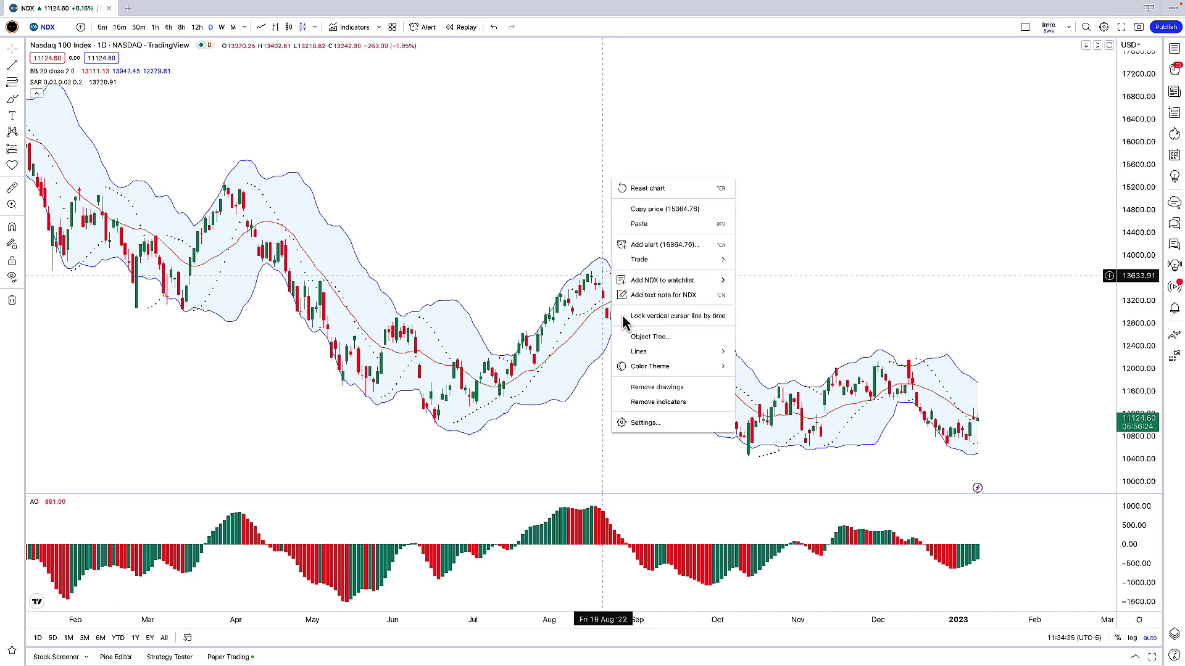
pyautogui.click(658, 402)
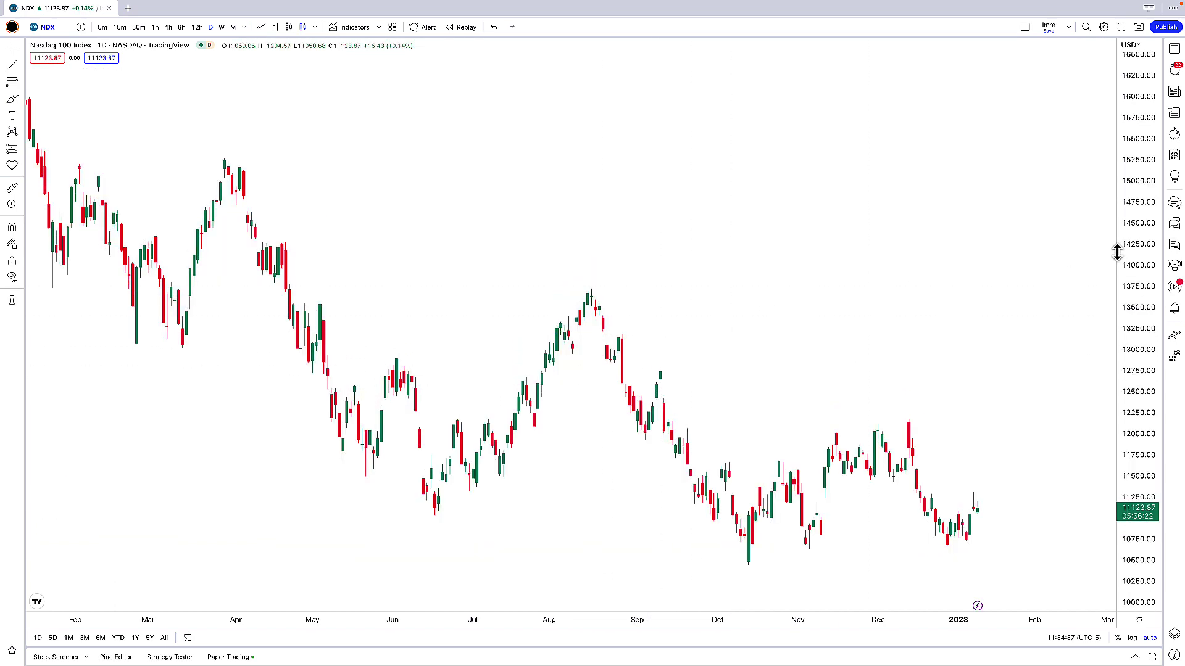